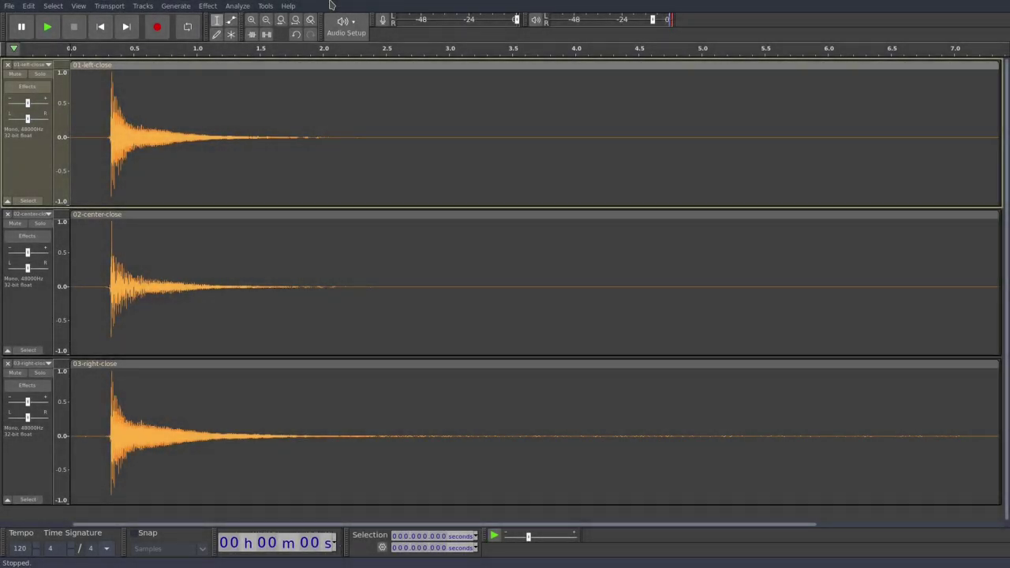
- Listen to the tracks, playing from 0.133 s, 1.613 s and 1.892 s
left_click(85, 140)
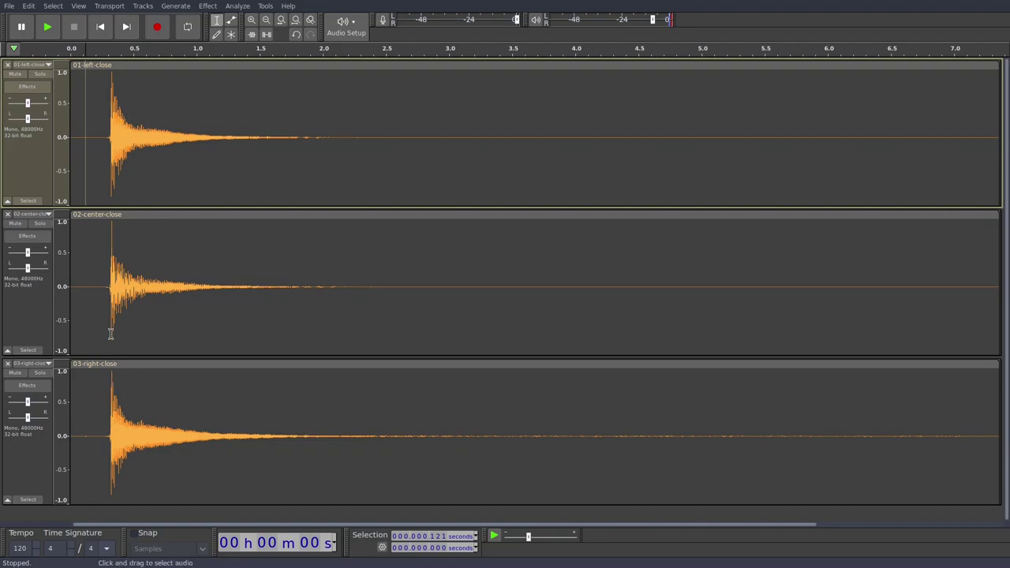
left_click(88, 153)
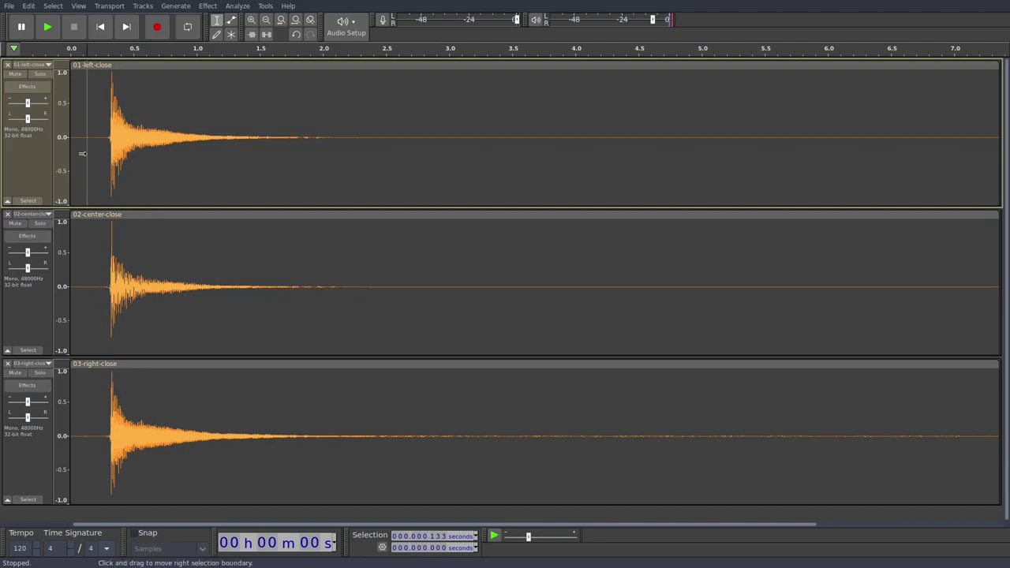
key("space")
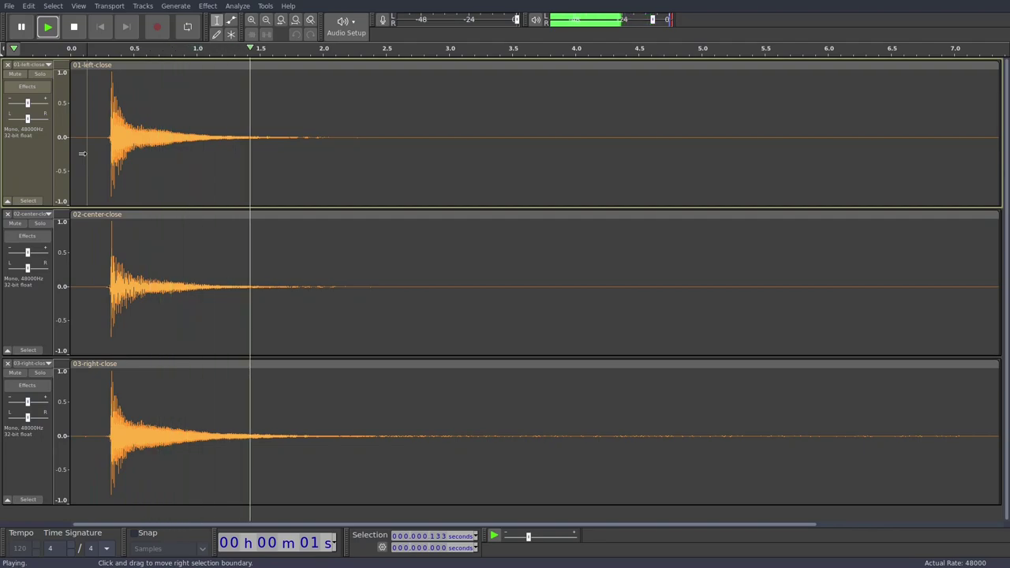
key("space")
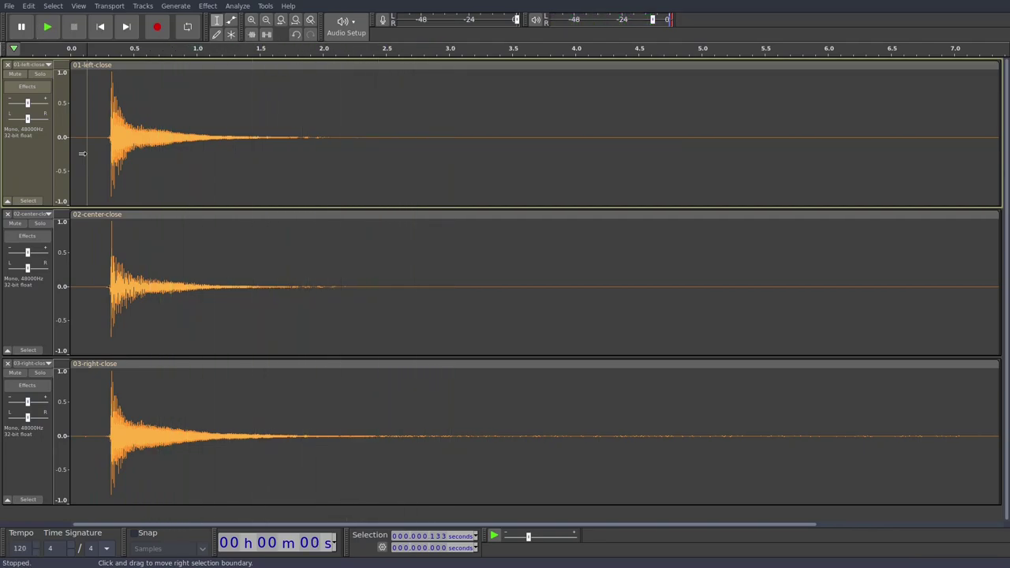
left_click(273, 106)
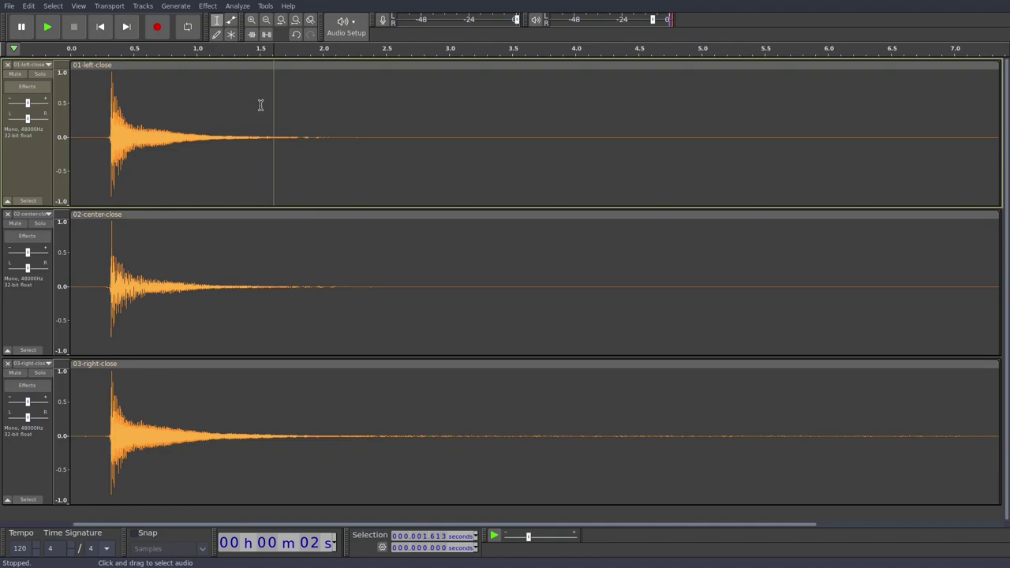
key("space")
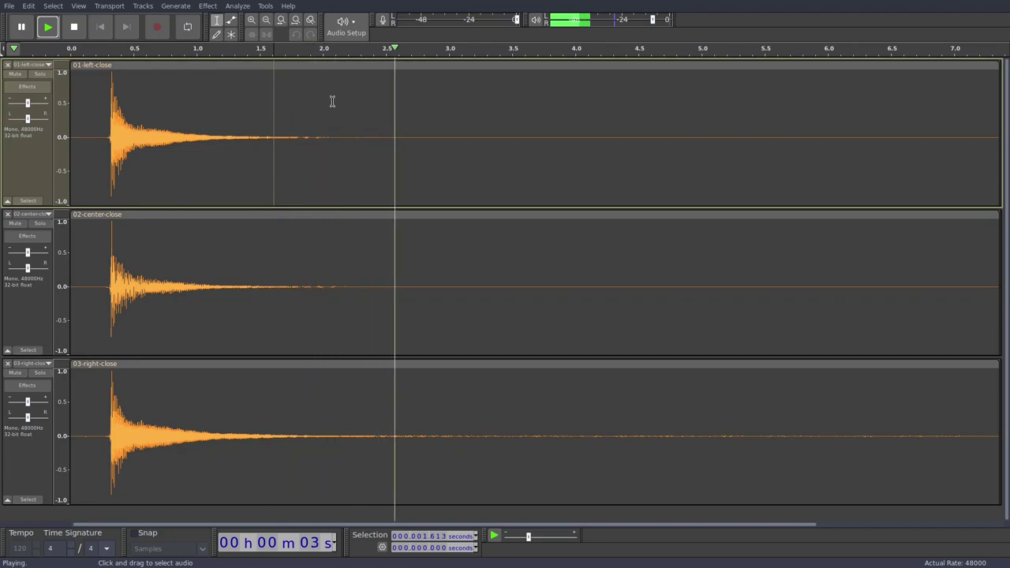
key("space")
left_click(308, 97)
key("space")
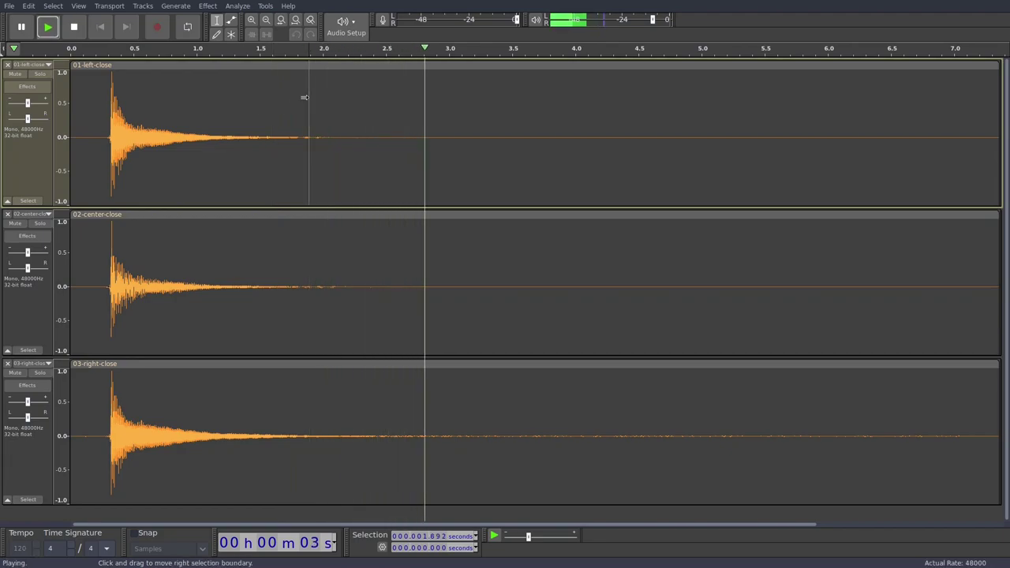
key("space")
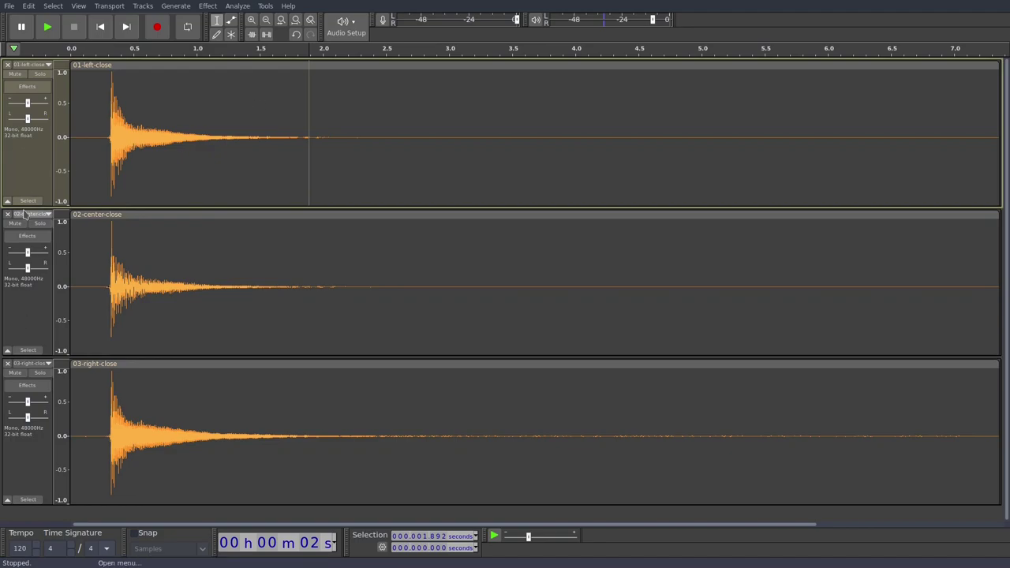
- Display 01-left-close as a spectrogram and trial-select the faint band near 3000 Hz
right_click(23, 171)
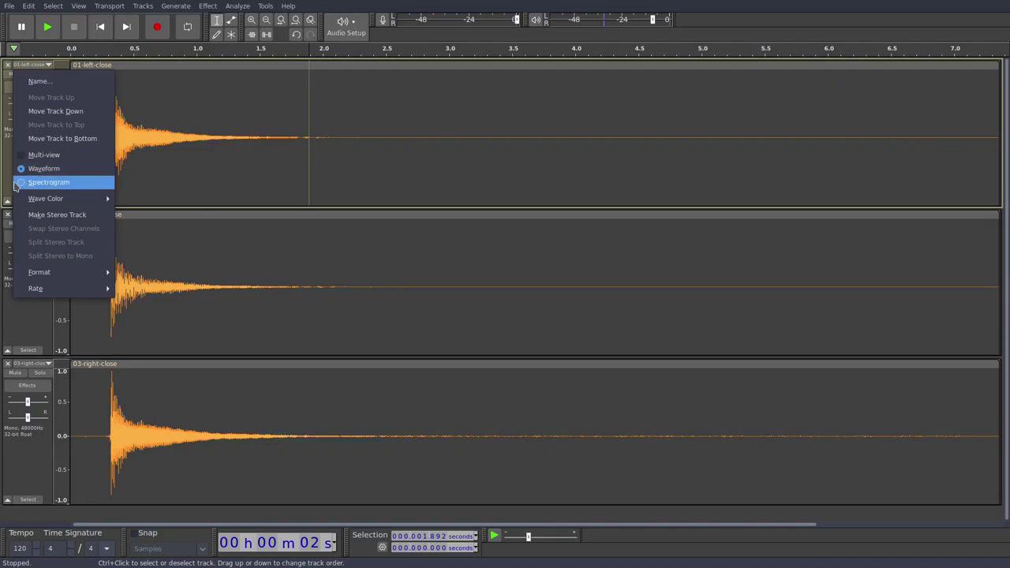
left_click(46, 186)
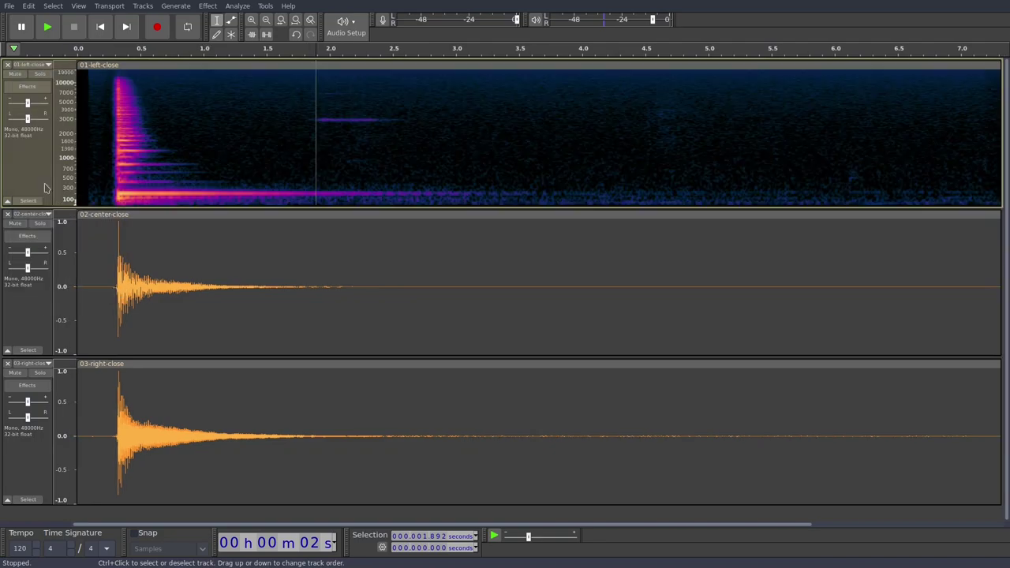
left_click_drag(307, 114, 406, 125)
left_click(272, 119)
- Audition the band twice, playing from 1.809 s
left_click(306, 120)
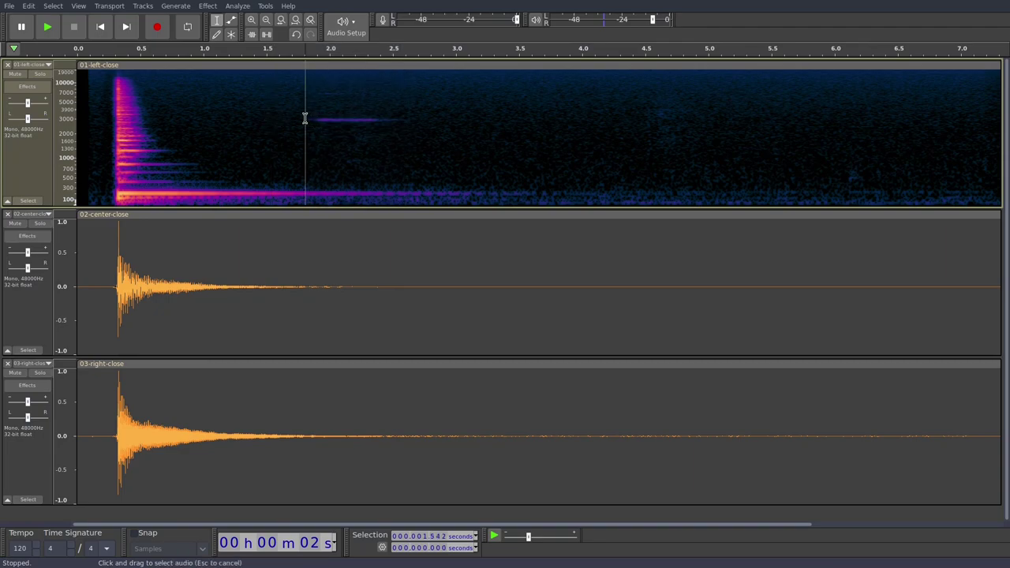
key("space")
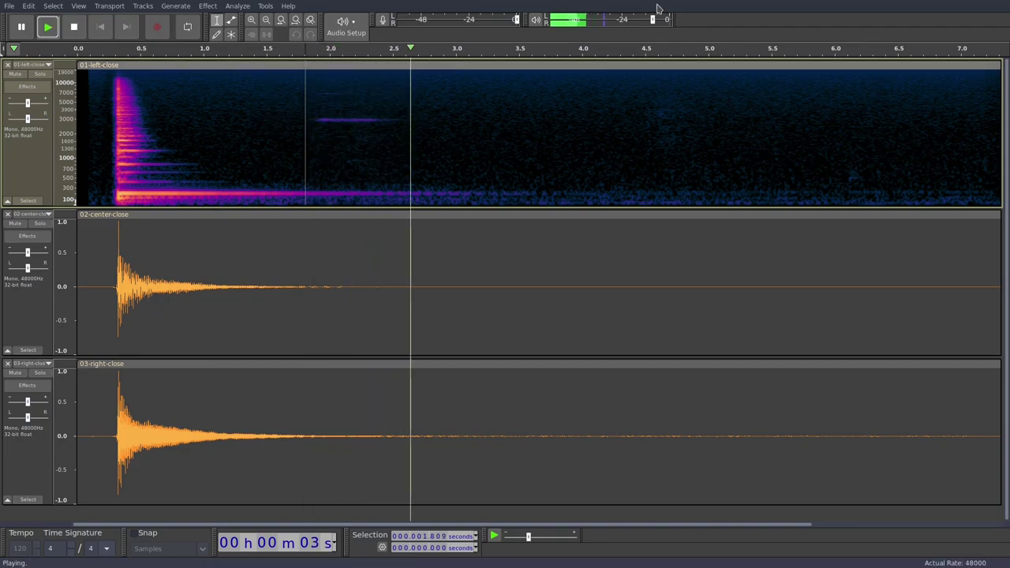
key("space")
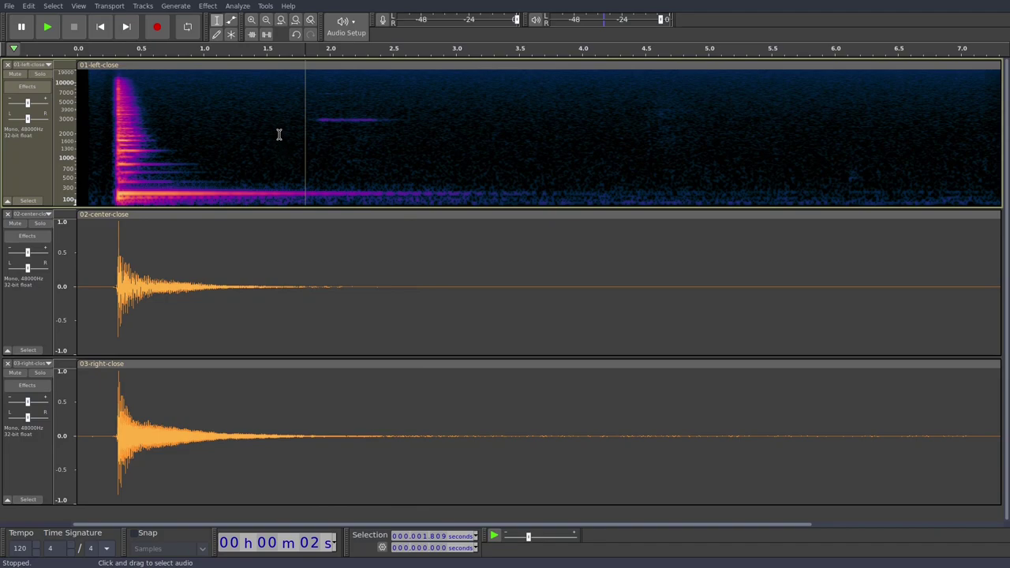
key("space")
key("space")
key("space")
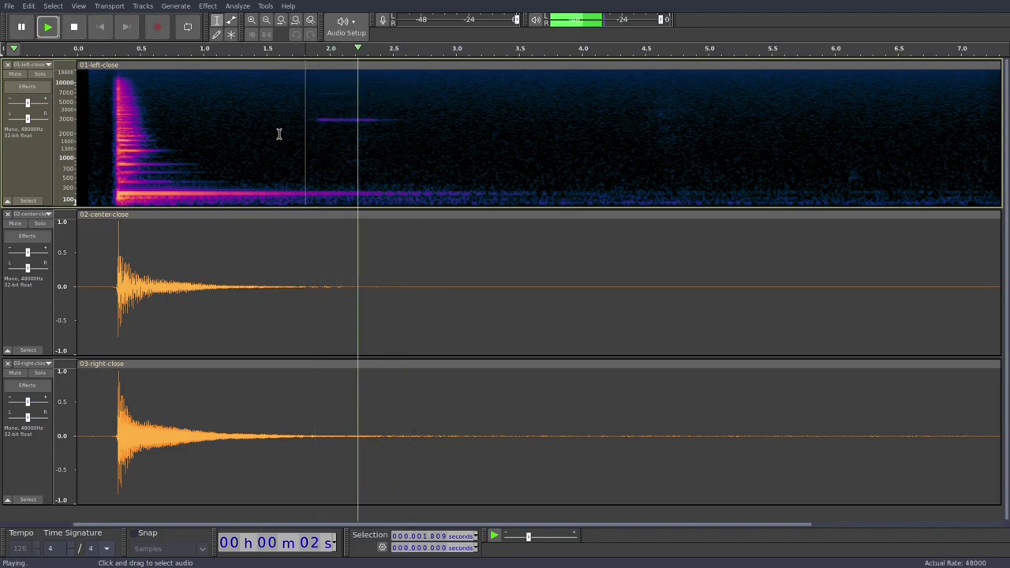
key("space")
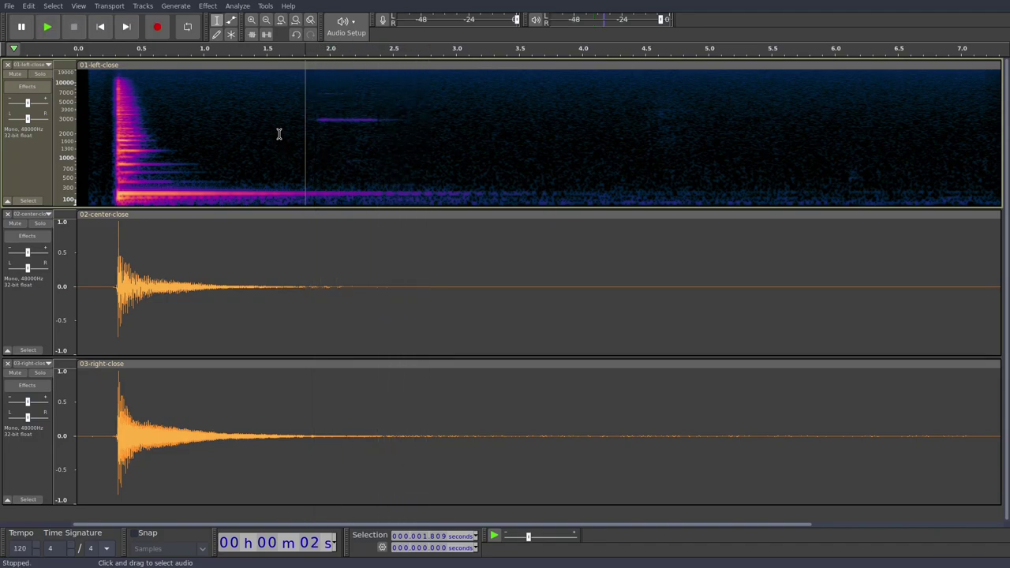
- Close Preferences and switch 02-center-close and 03-right-close to spectrogram view
left_click(279, 135)
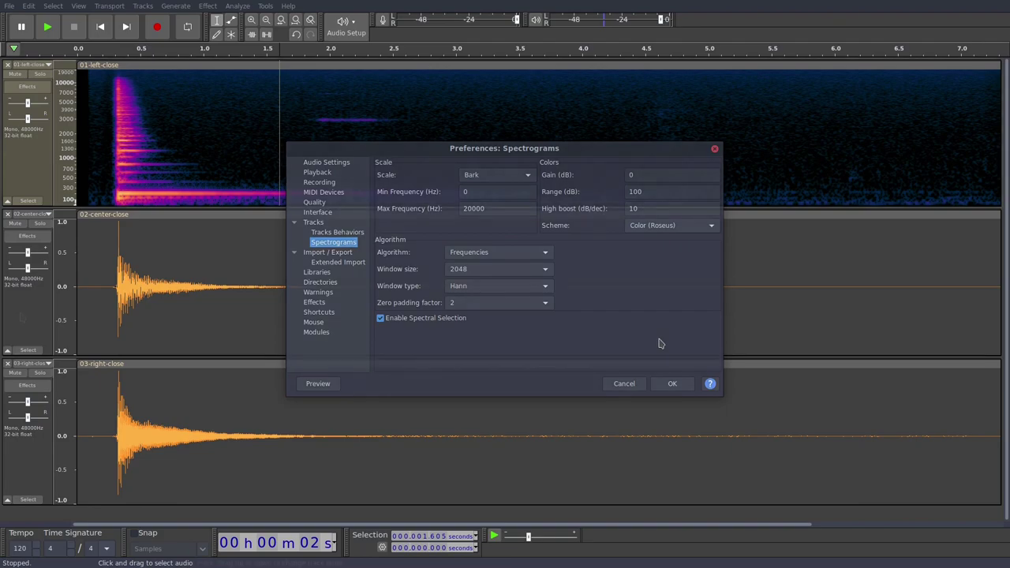
key("Return")
left_click(28, 214)
left_click(35, 332)
right_click(30, 463)
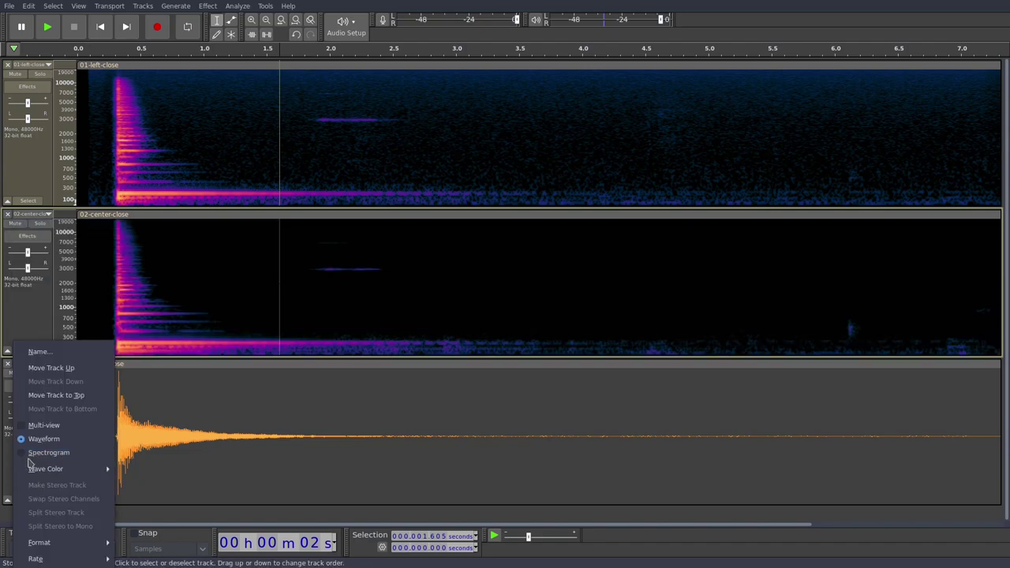
left_click(39, 454)
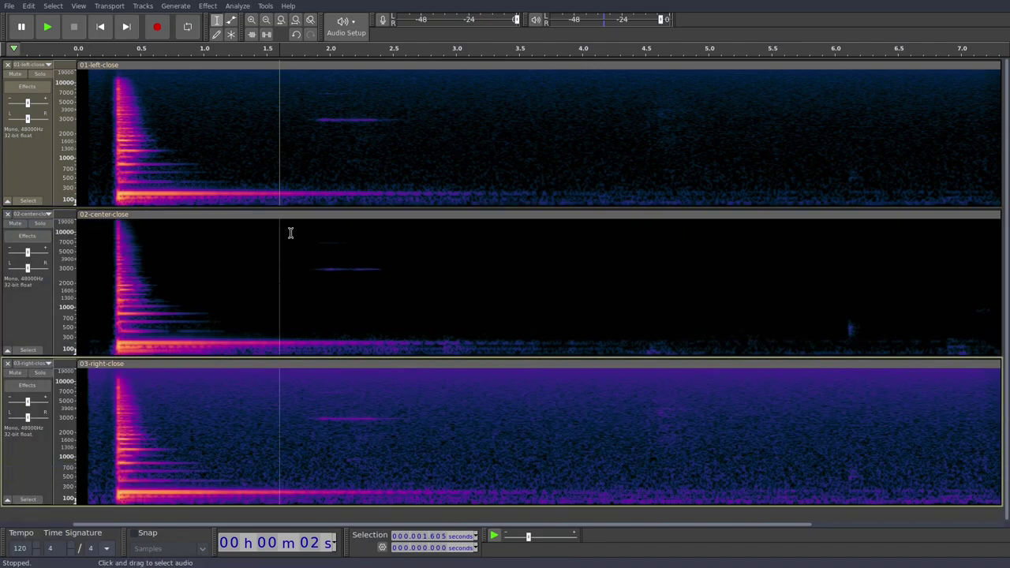
- Drag trial spectral selections in the third, first and second tracks, undoing the last one
left_click_drag(458, 435, 622, 434)
left_click_drag(505, 151, 585, 148)
left_click(438, 296)
left_click_drag(289, 269, 404, 269)
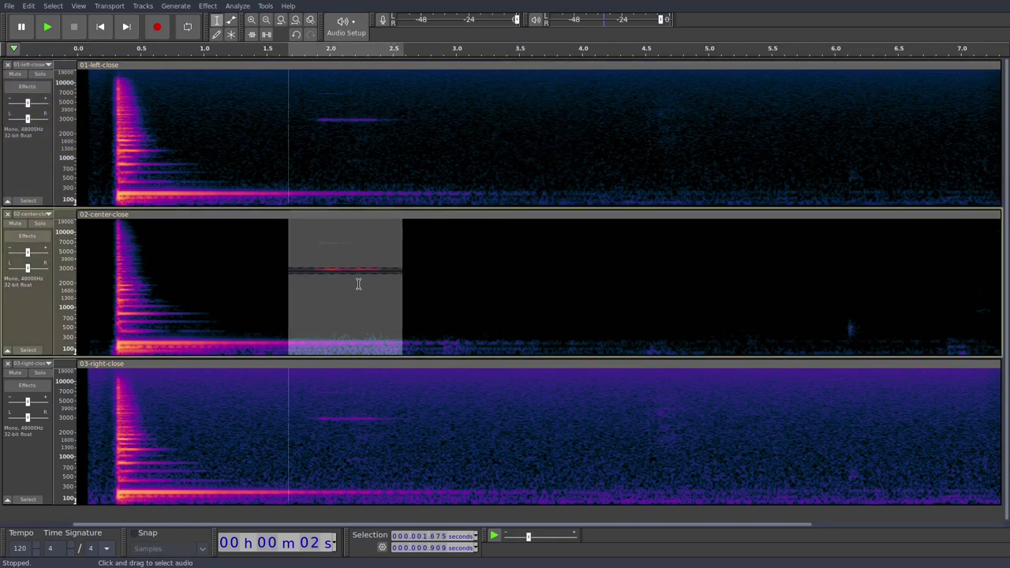
key("ctrl+z")
key("ctrl+z")
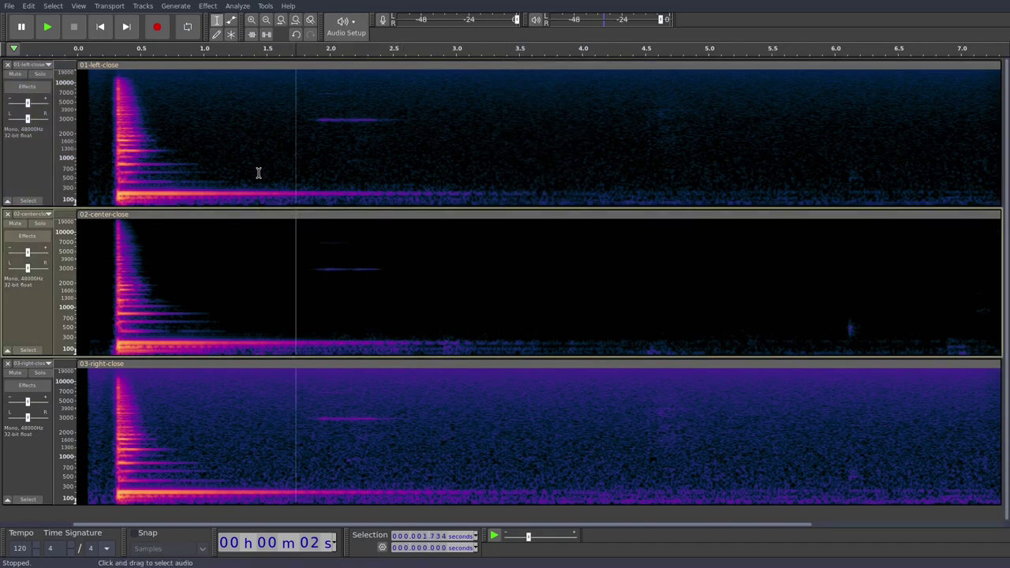
- Browse Effect > Nyquist > Paul Licameli to reveal the Spectral Edit effects
left_click(208, 6)
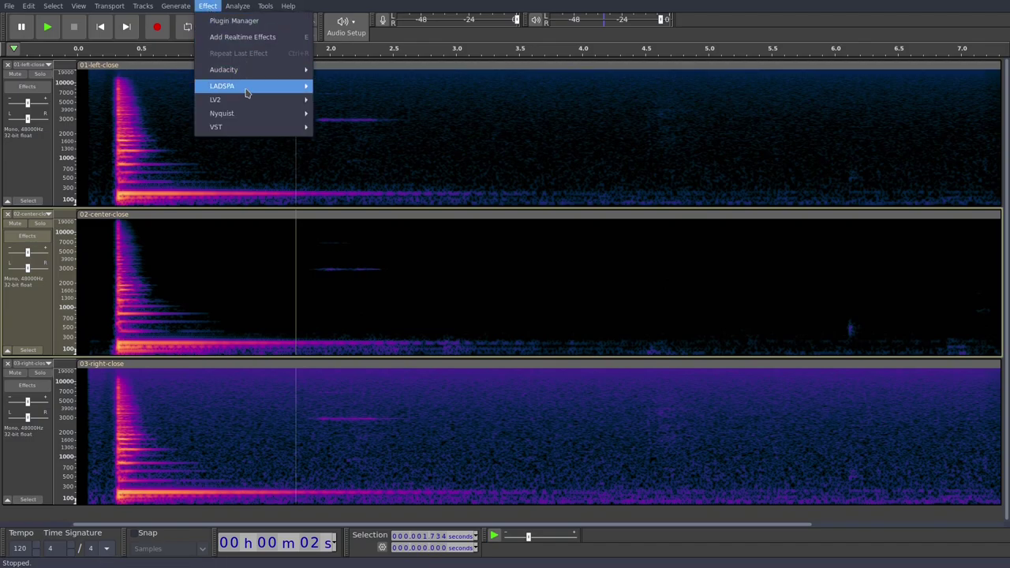
mouse_move(247, 73)
mouse_move(223, 119)
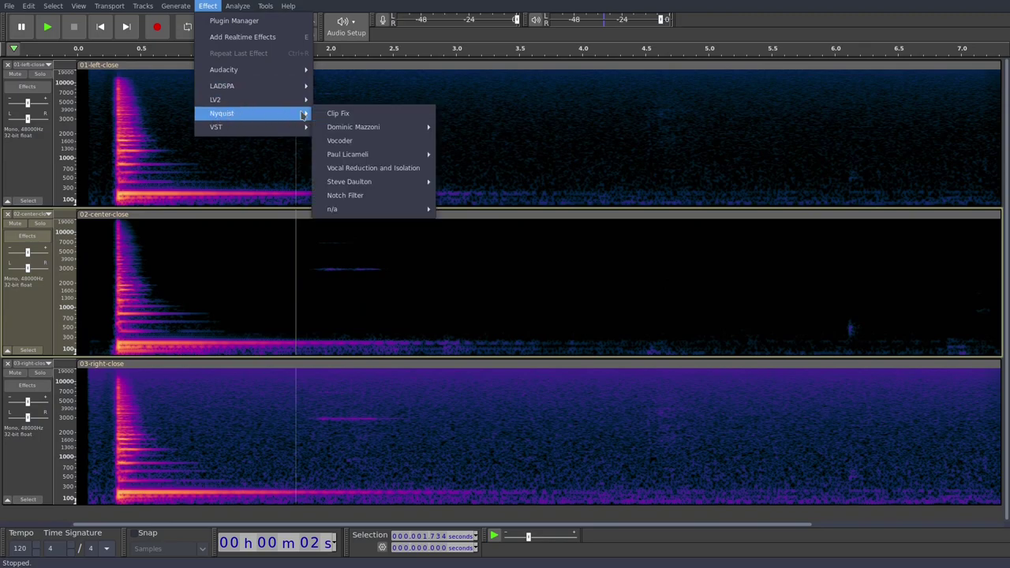
mouse_move(343, 157)
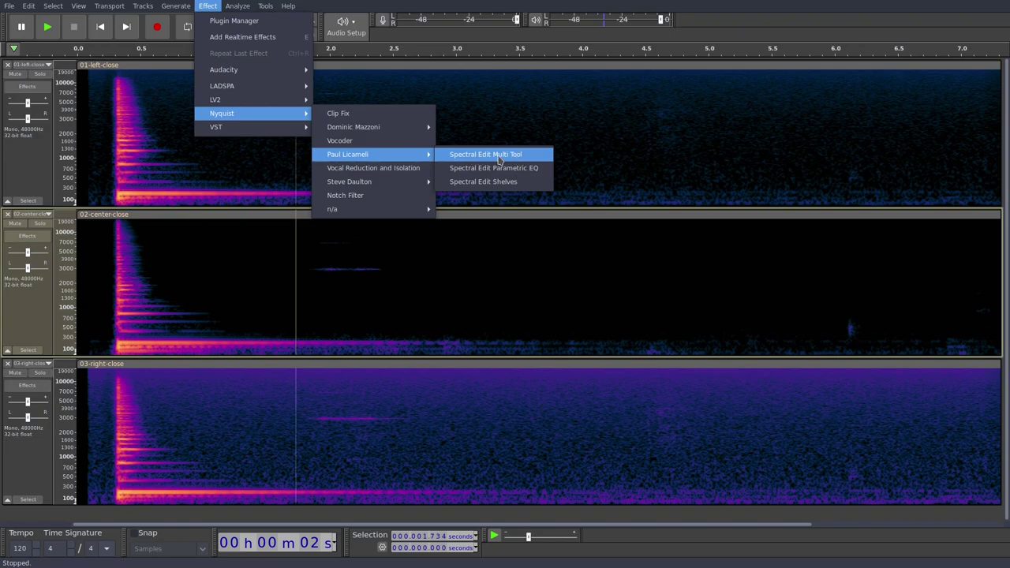
left_click(468, 118)
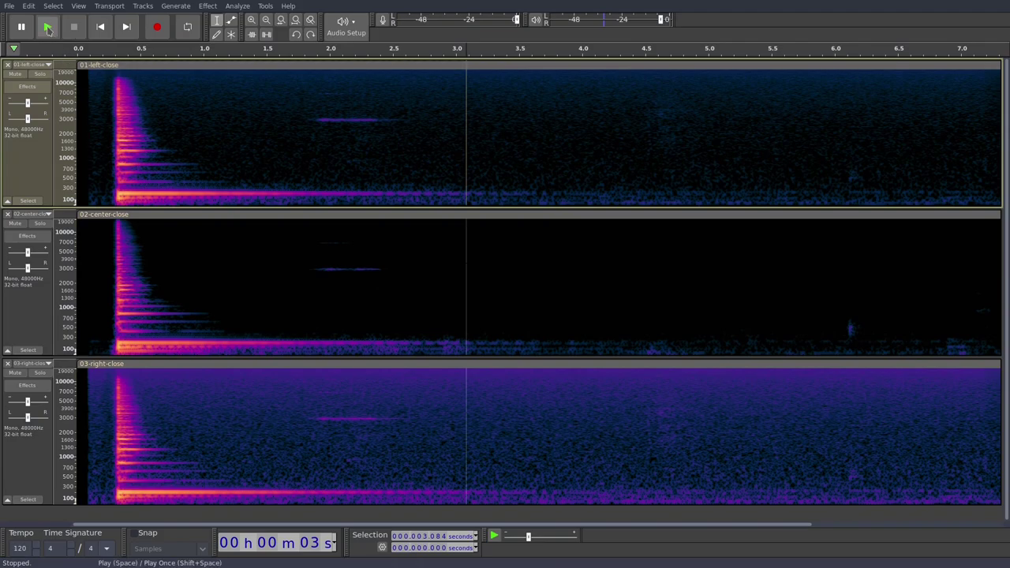
left_click(31, 8)
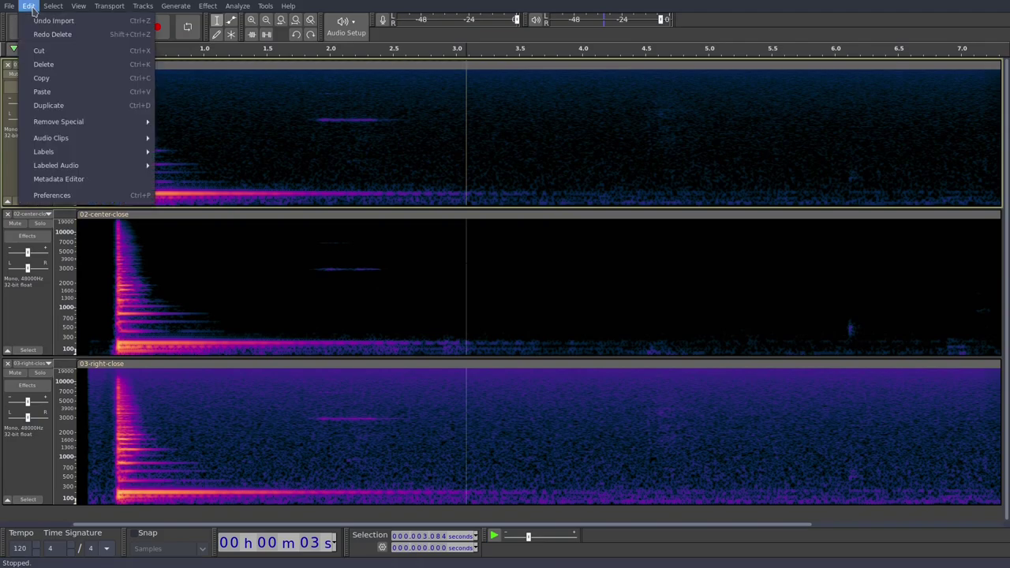
left_click(48, 197)
left_click(321, 313)
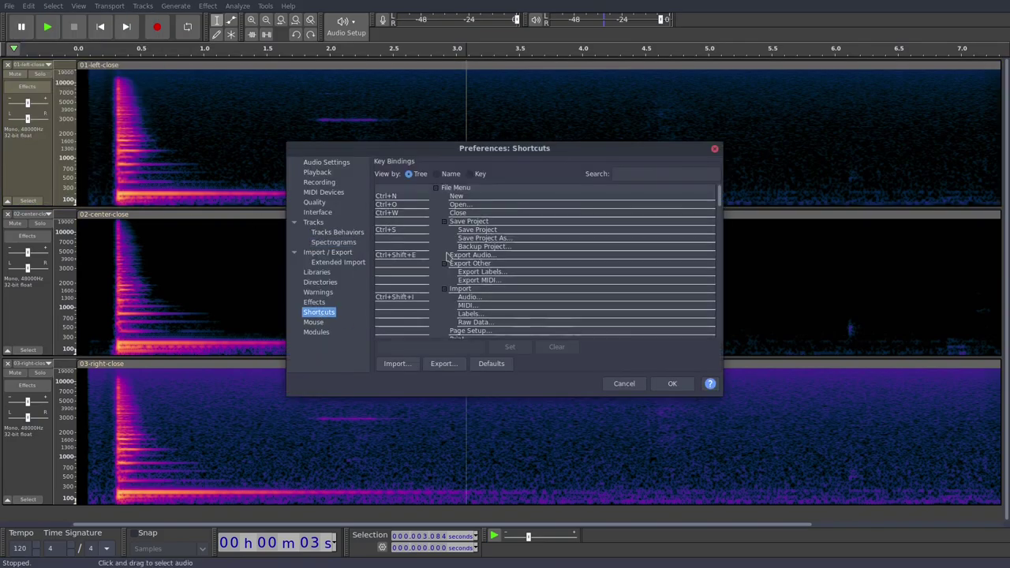
left_click(634, 173)
type("spectral")
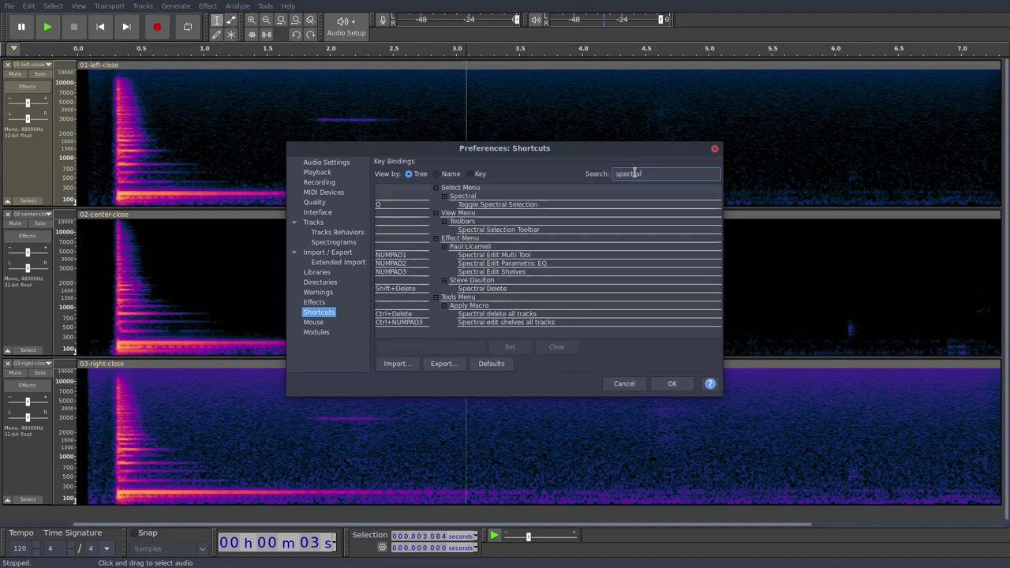
left_click(470, 289)
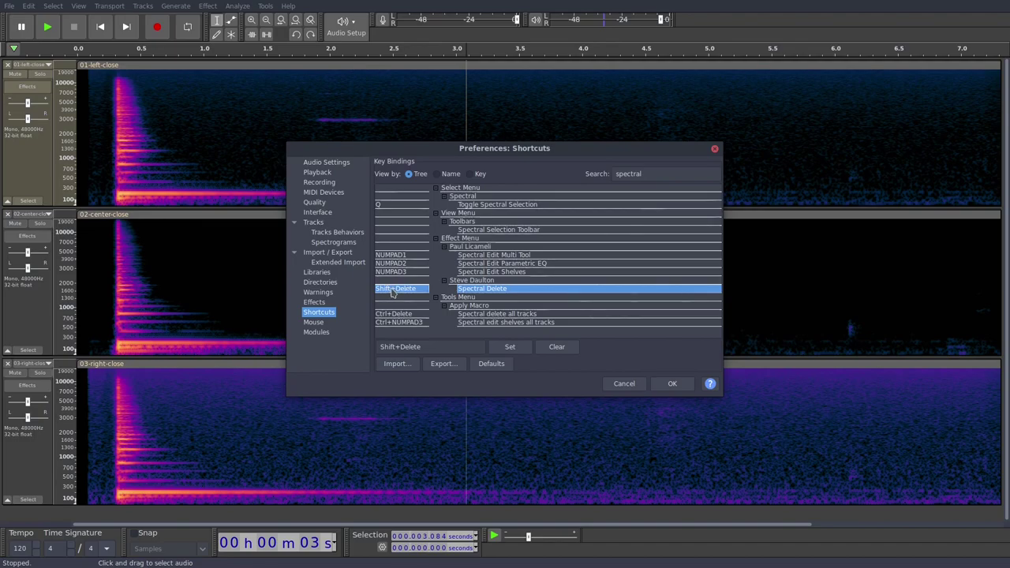
- Close Preferences, delete a frequency band from 3 to 4.3 s in track 1, then undo it
left_click(623, 384)
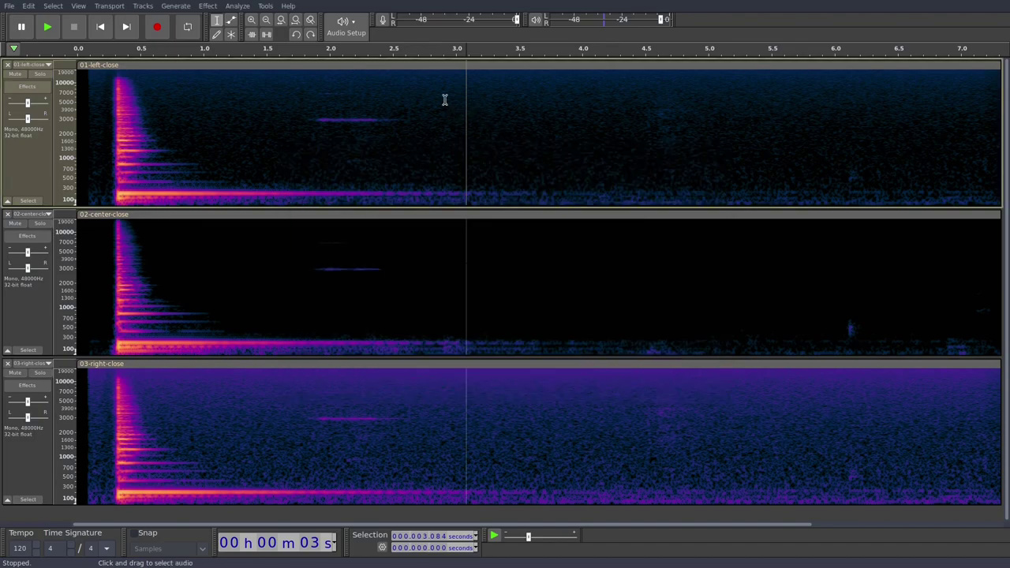
left_click_drag(455, 101, 625, 166)
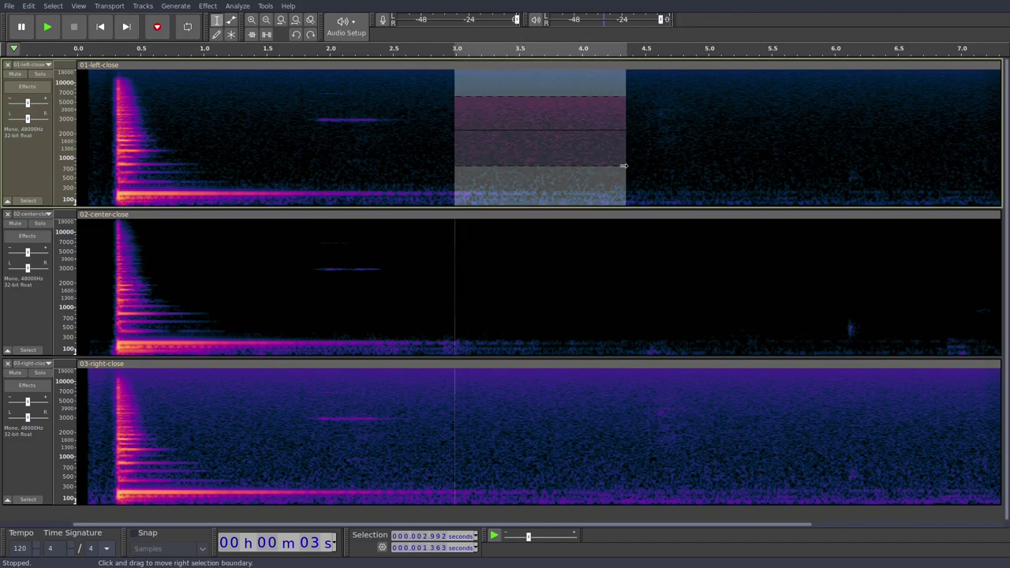
left_click(695, 126)
left_click_drag(460, 102, 617, 158)
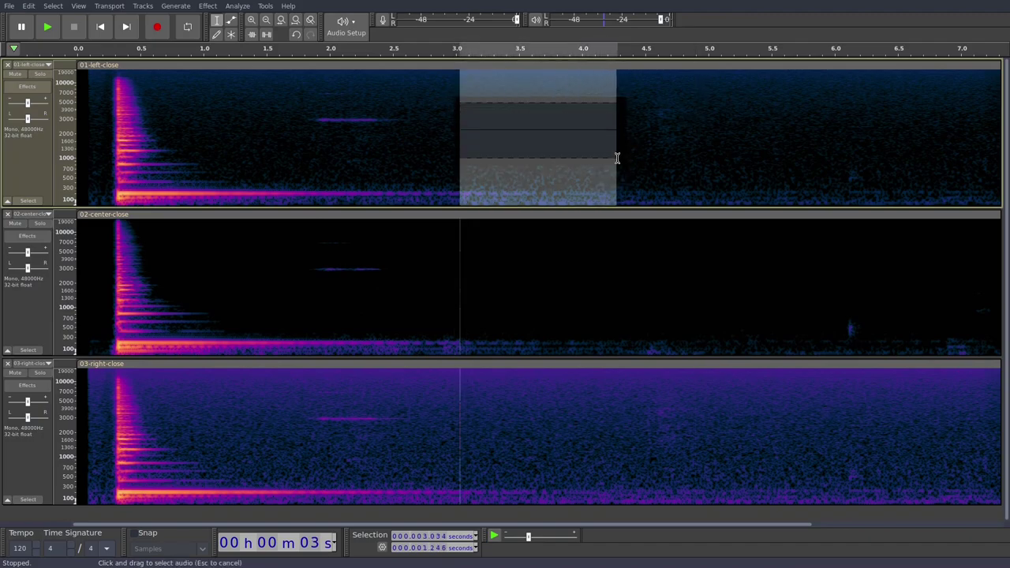
key("Delete")
left_click(665, 152)
left_click(586, 119)
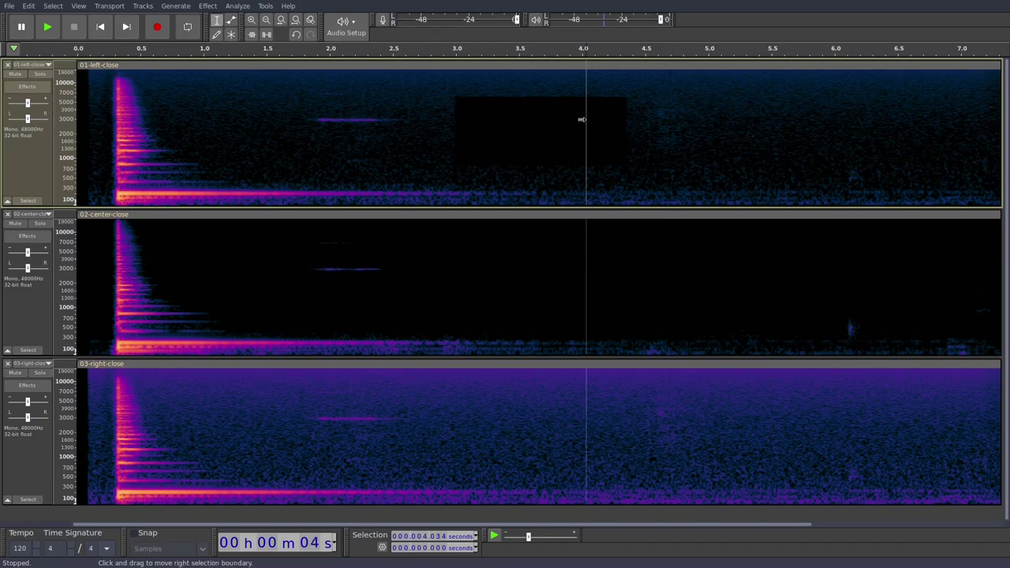
key("ctrl+z")
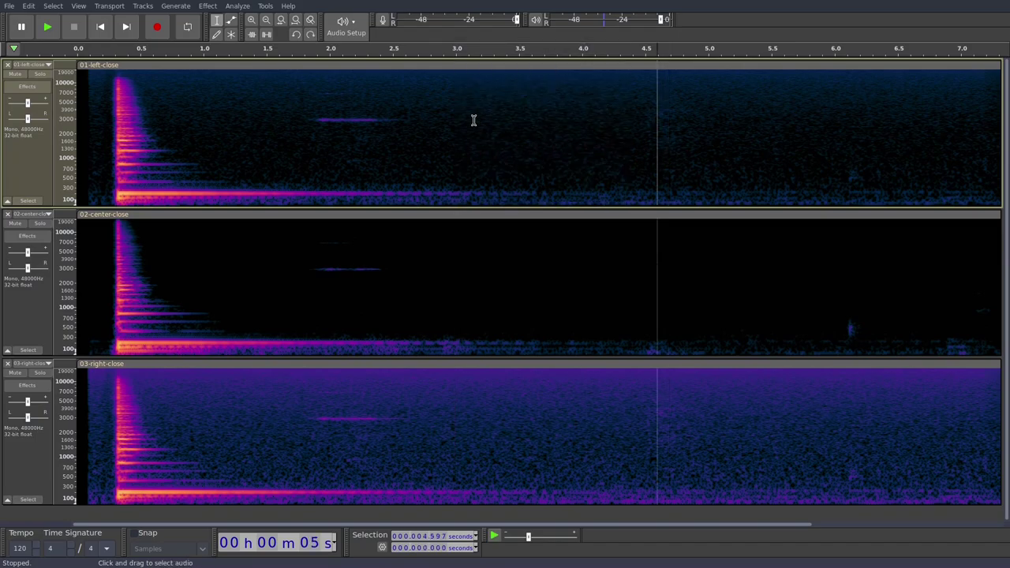
- Trial-select the screech near 2 s in tracks 1 and 2, then enlarge 01-left-close
left_click_drag(307, 118, 408, 120)
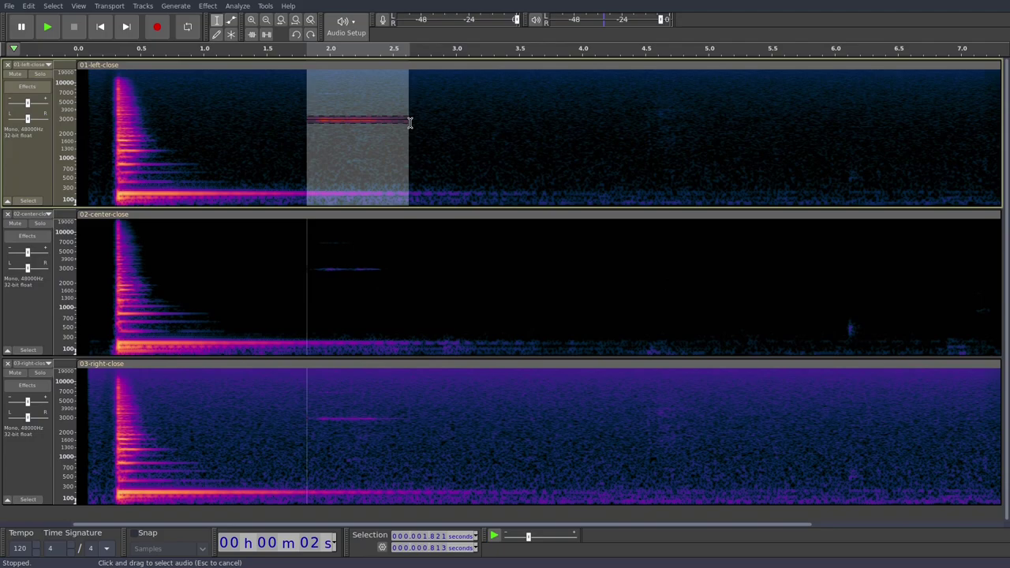
left_click(472, 121)
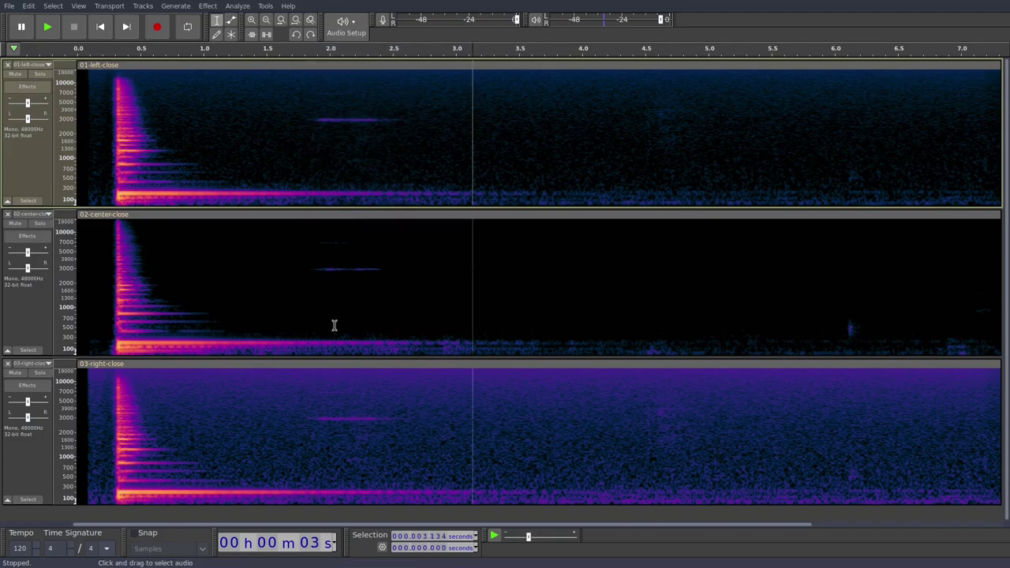
left_click_drag(306, 267, 402, 280)
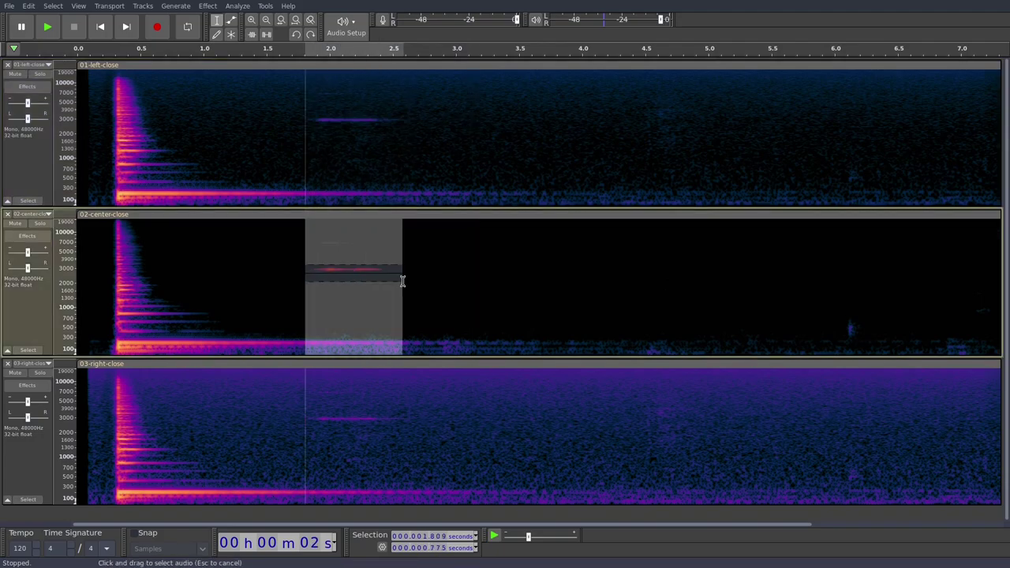
left_click(452, 267)
left_click_drag(297, 104, 408, 131)
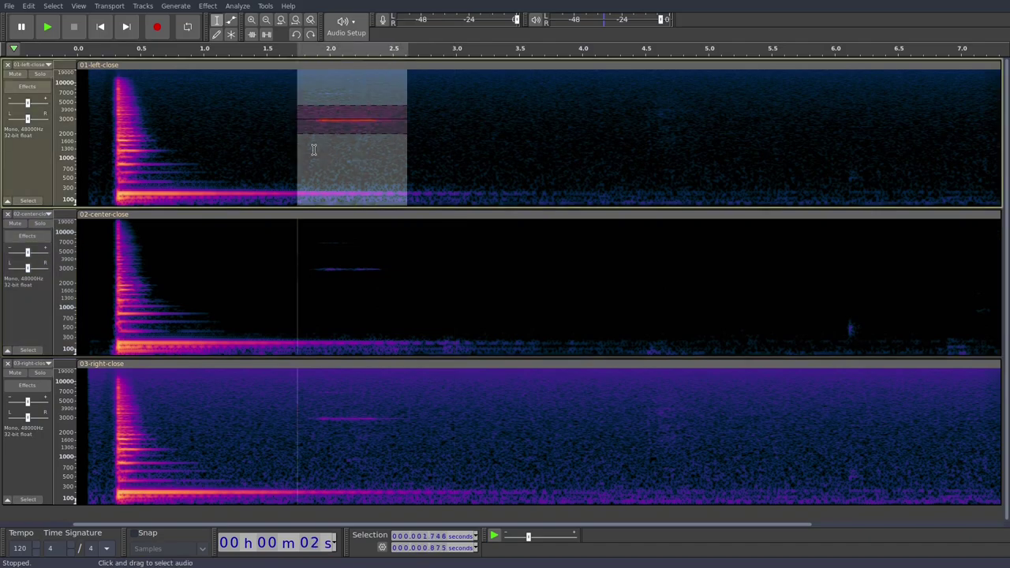
left_click(300, 182)
left_click_drag(292, 205, 293, 310)
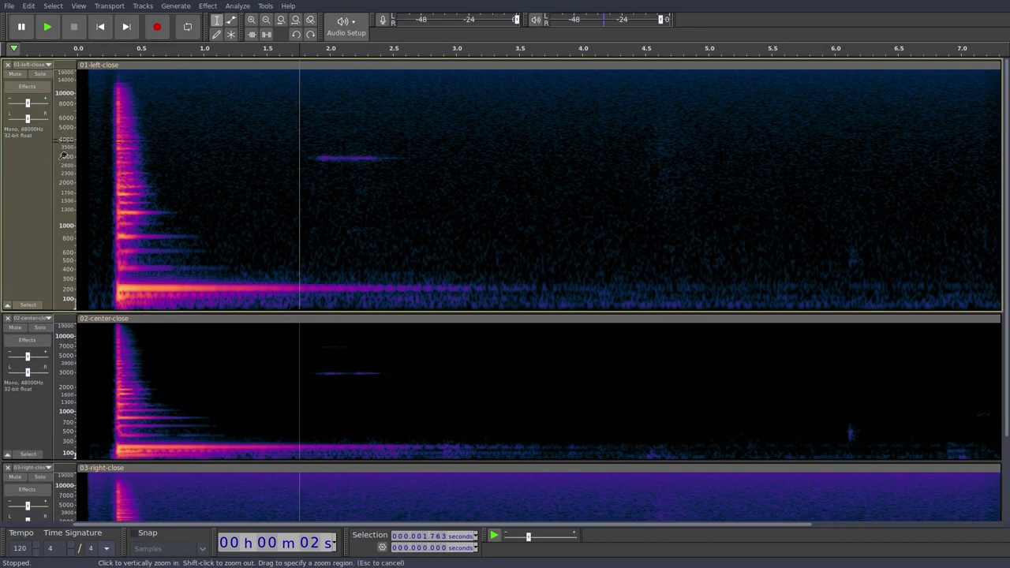
- Zoom 01-left-close to 1800–4000 Hz and box the 3000 Hz screech around 2 s
left_click_drag(63, 137, 64, 191)
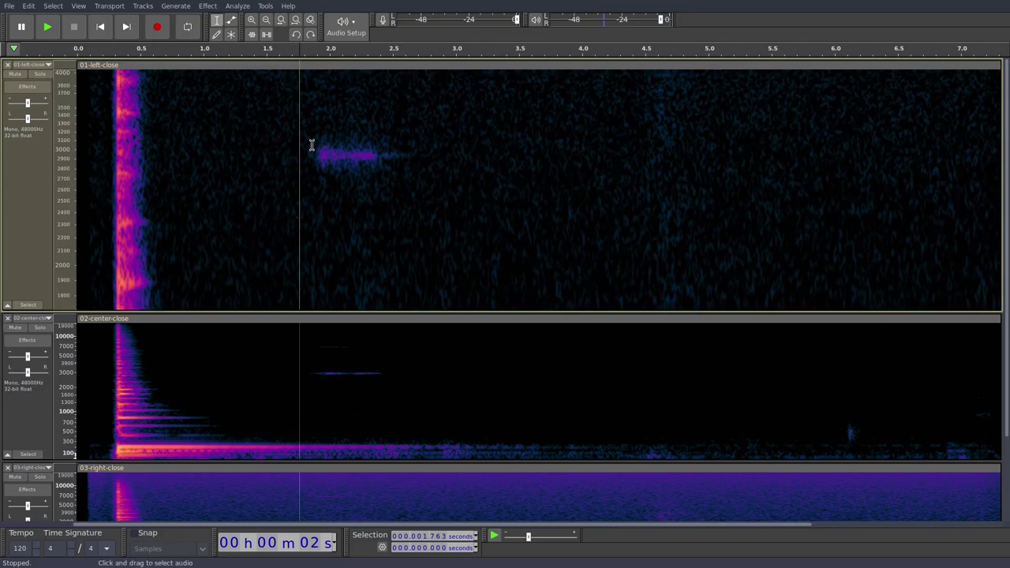
left_click_drag(287, 134, 444, 170)
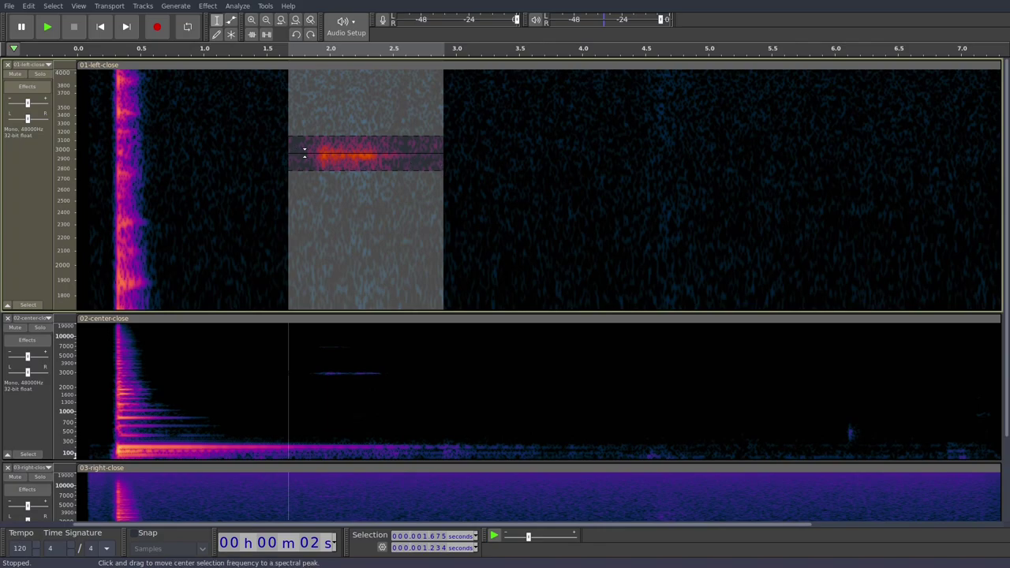
mouse_move(355, 152)
left_mouse_down()
mouse_move(353, 165)
mouse_move(337, 152)
left_mouse_up()
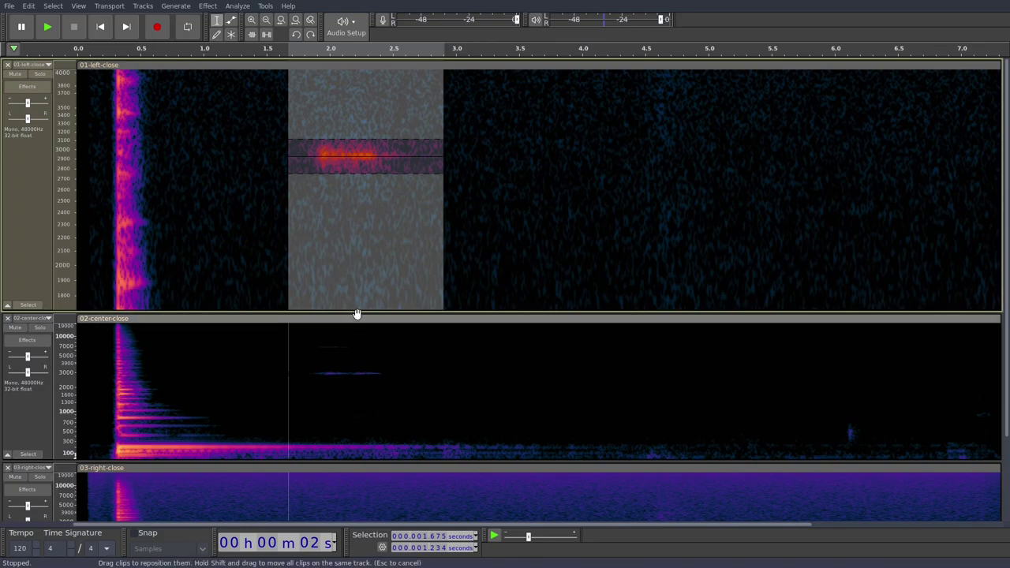
left_click_drag(356, 311, 356, 262)
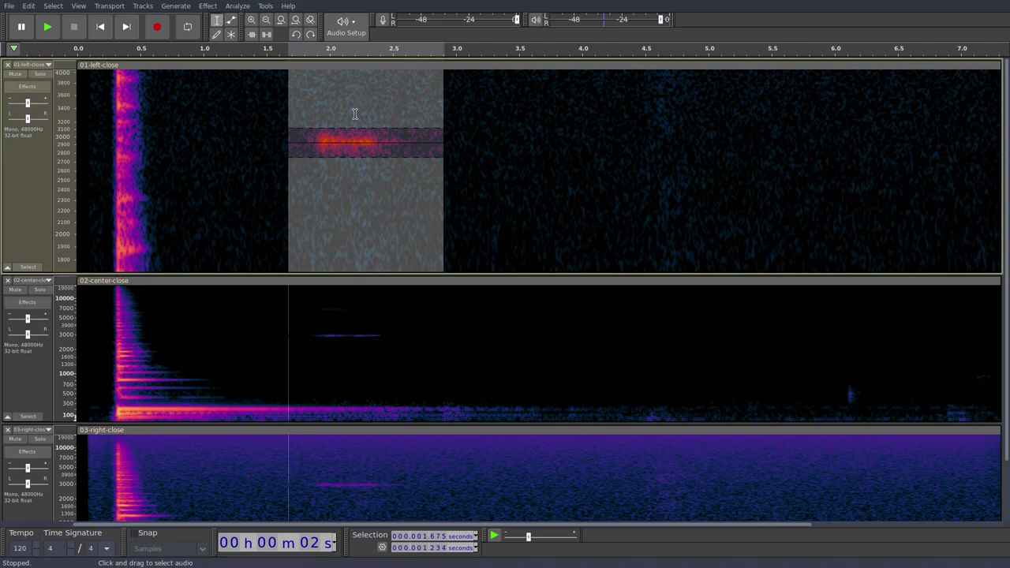
- List the Paul Licameli spectral edit effects under Effect > Nyquist
left_click(208, 6)
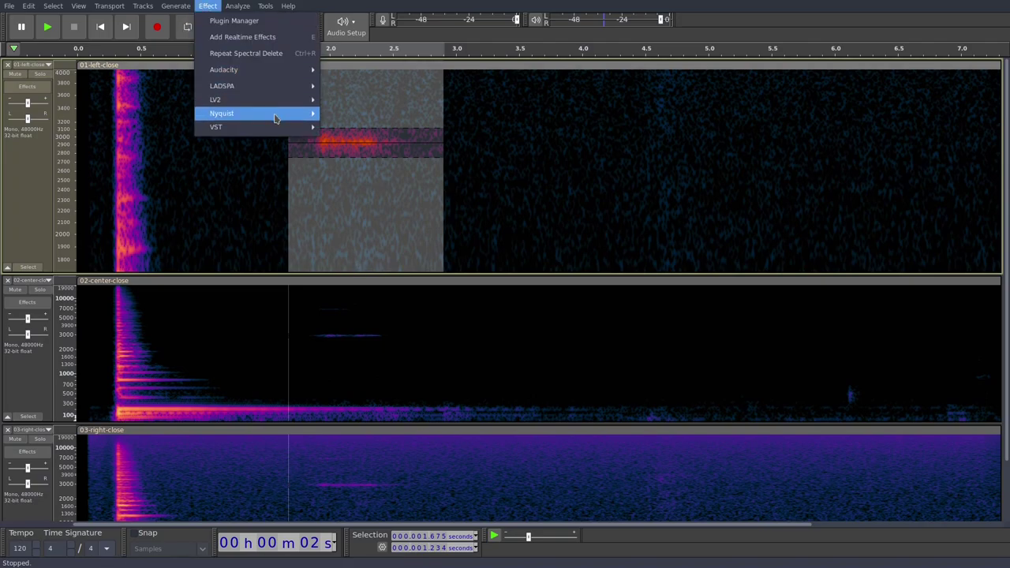
mouse_move(277, 113)
mouse_move(396, 158)
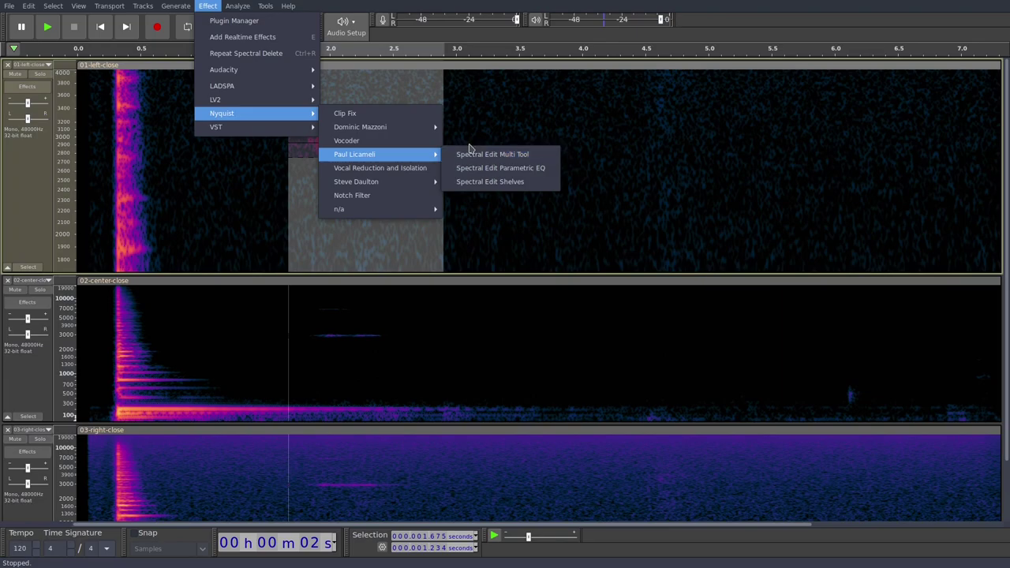
- Apply Spectral Edit Multi Tool to the selected 3 kHz band in 01-left-close
left_click(477, 155)
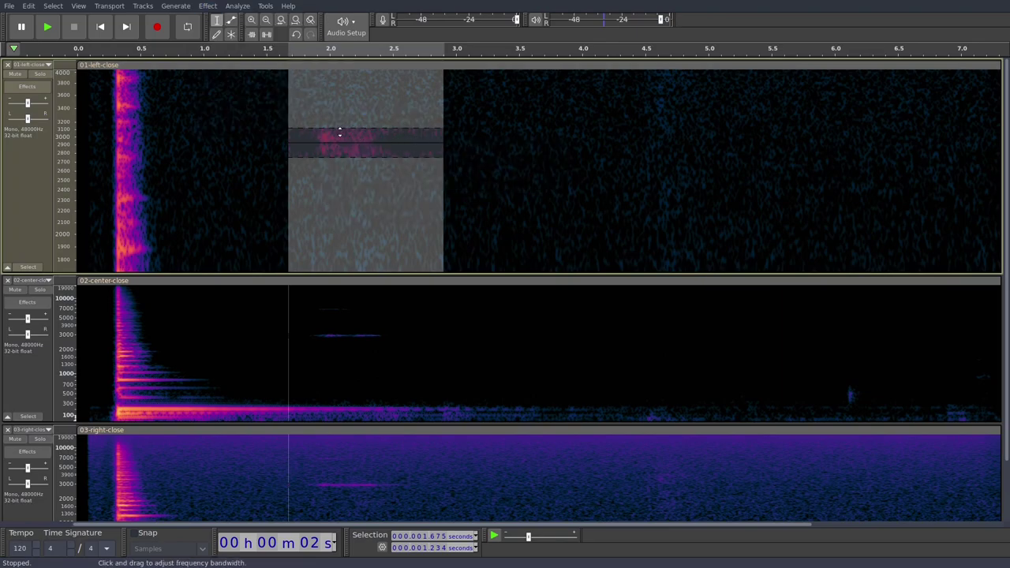
left_click_drag(311, 134, 406, 151)
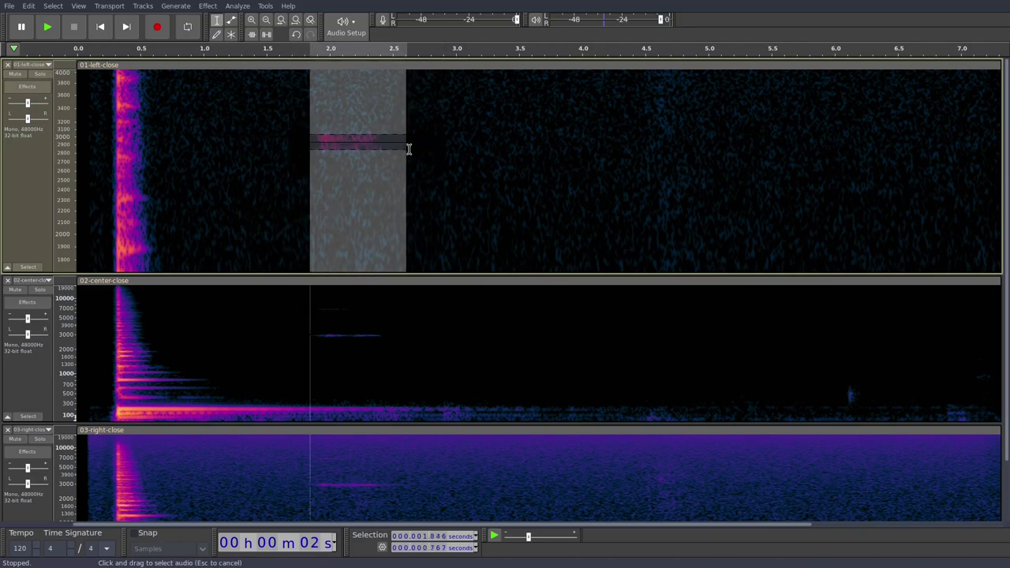
left_click(448, 140)
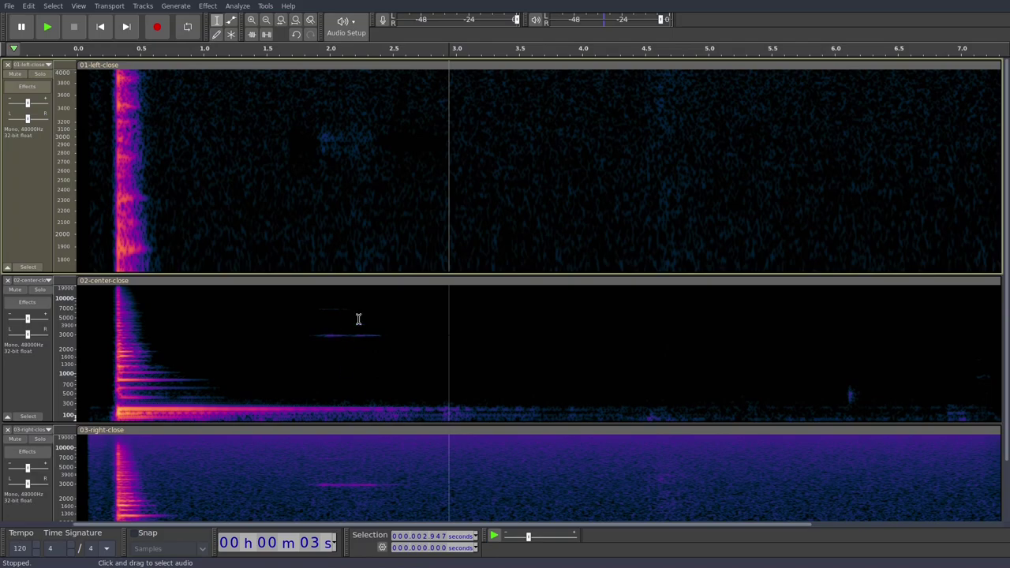
- Box the screech from 1.675 to 2.909 s in all tracks, repeat the spectral edit, then undo
left_click_drag(288, 129, 444, 157)
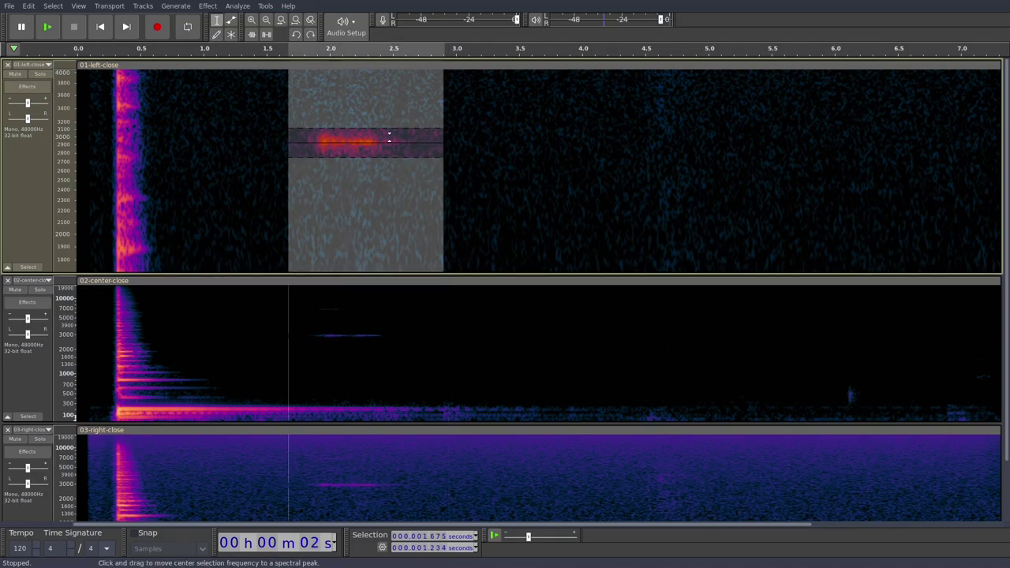
key("ctrl+shift+k")
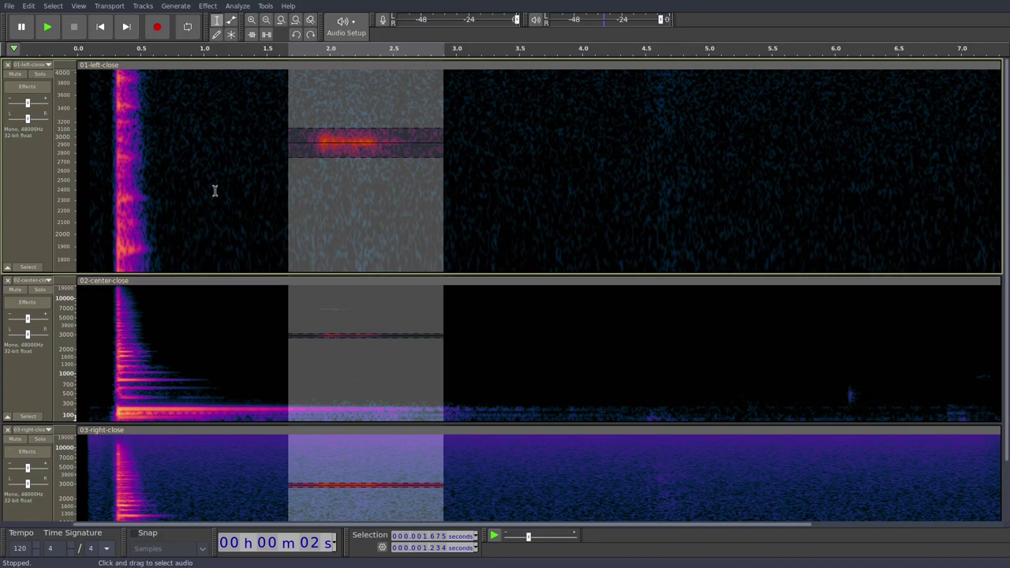
key("Delete")
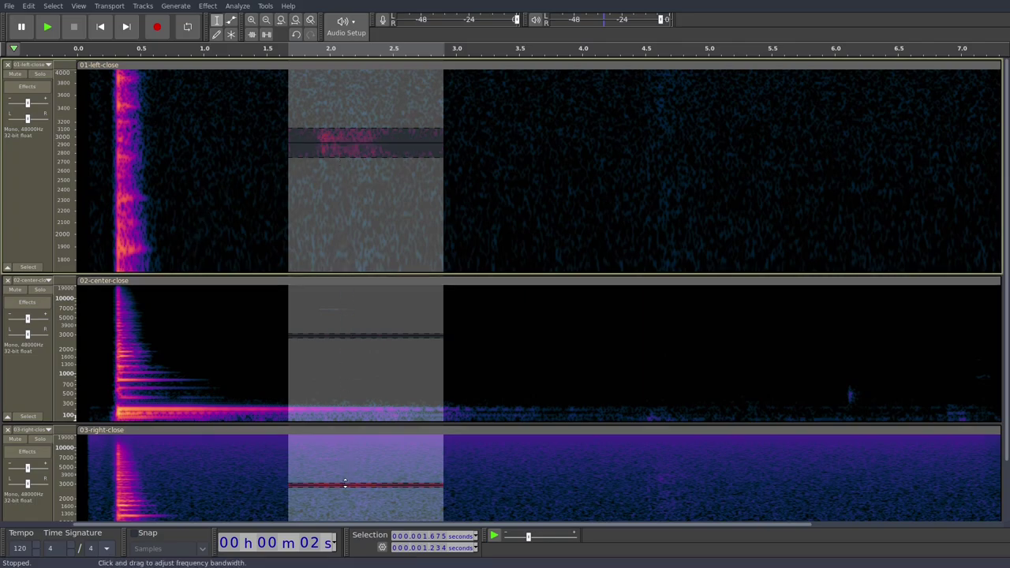
left_click(337, 360)
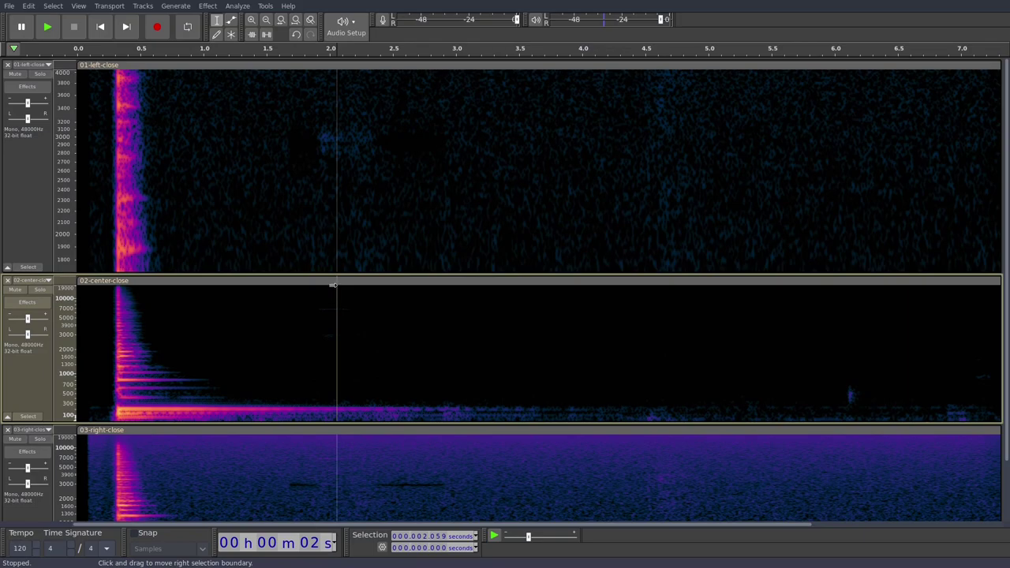
left_click(324, 229)
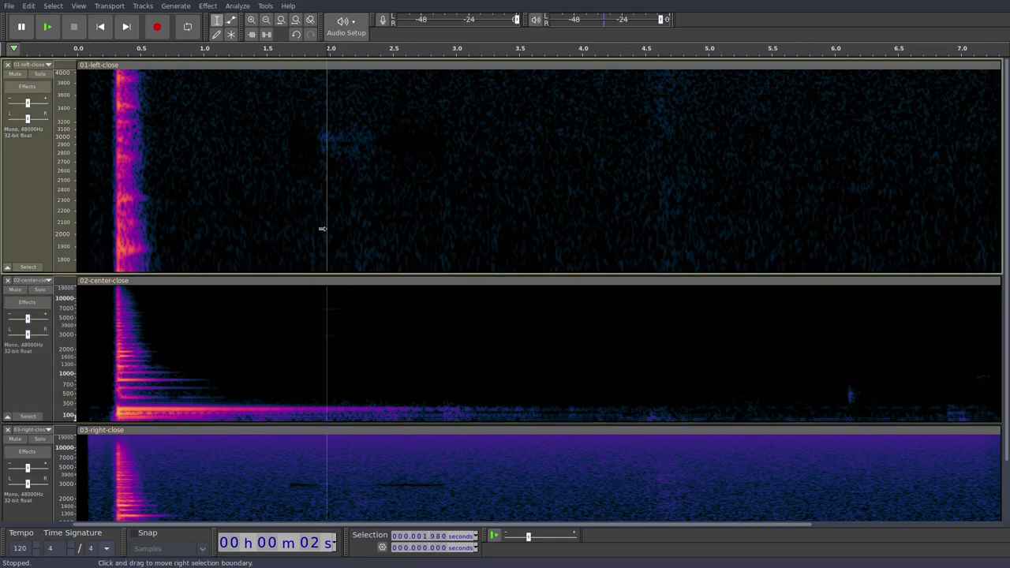
key("ctrl+z")
left_click(262, 151)
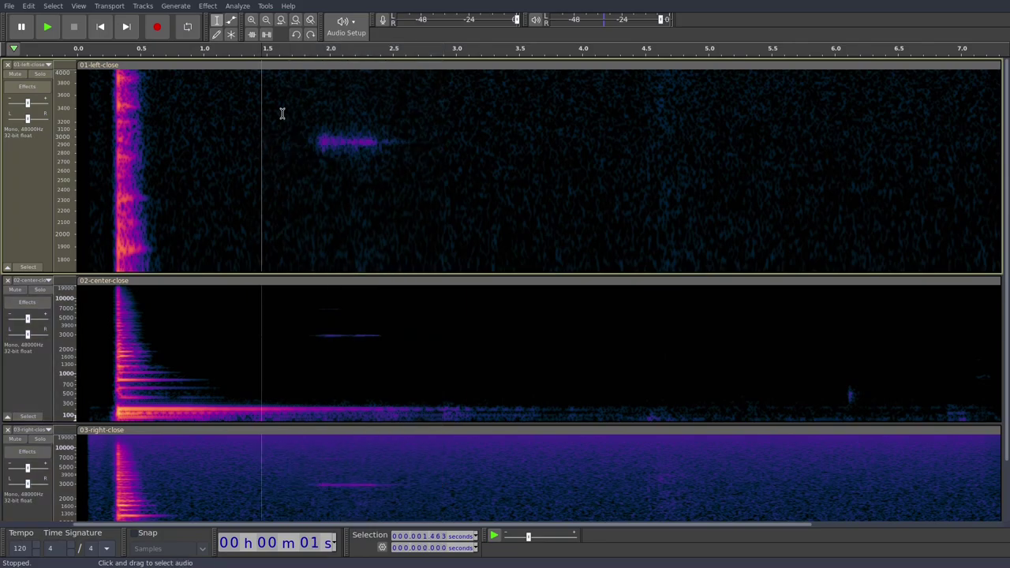
- Create a new macro named 'Spectral edit multi-tool all tracks' in the Macro Manager
left_click(266, 6)
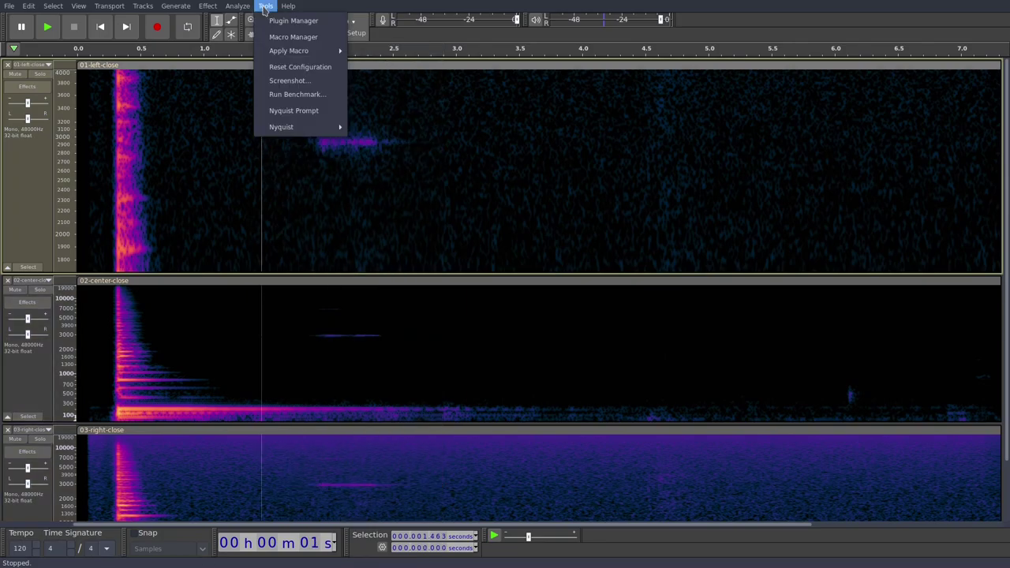
left_click(281, 37)
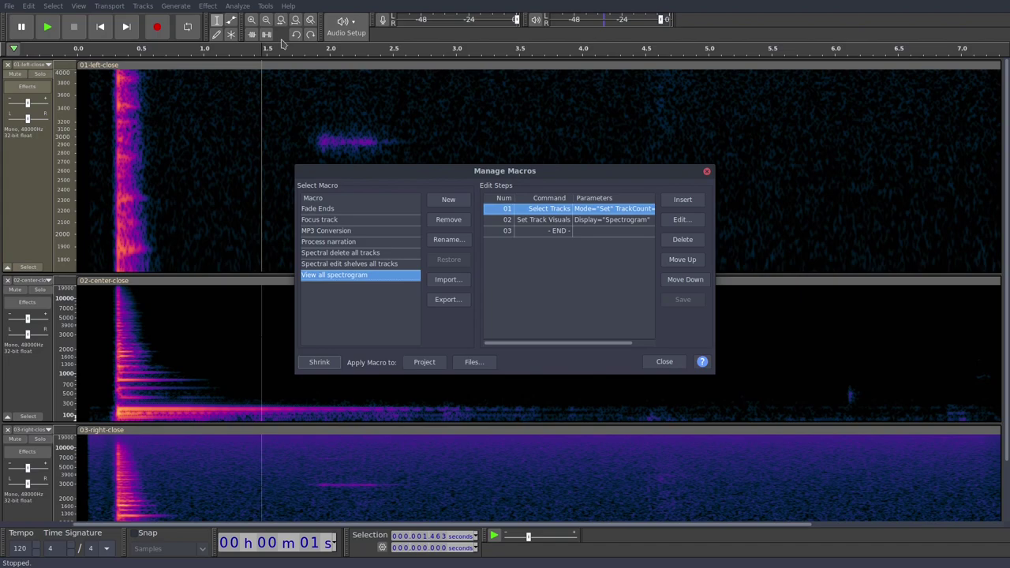
left_click(447, 200)
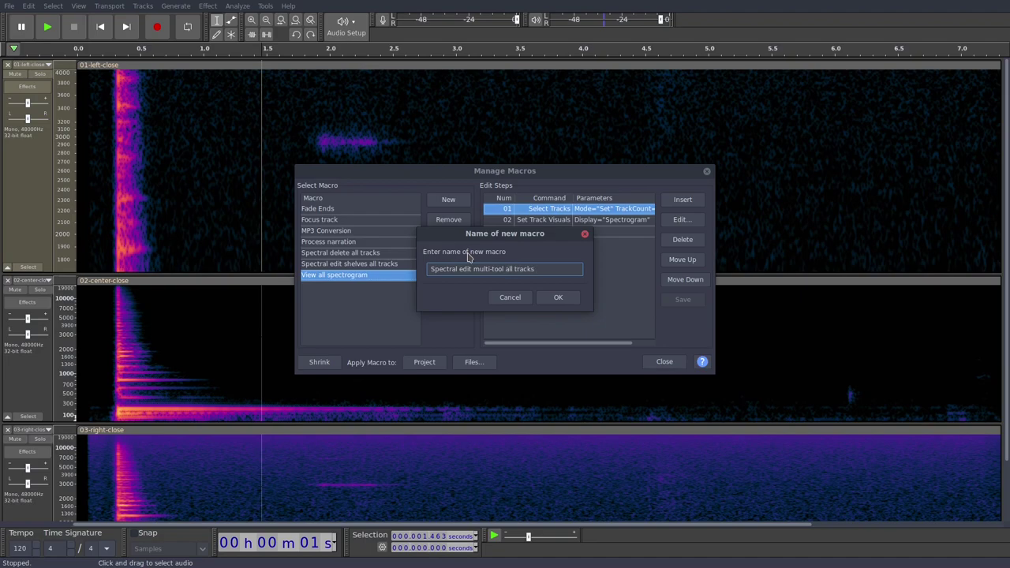
left_click(556, 297)
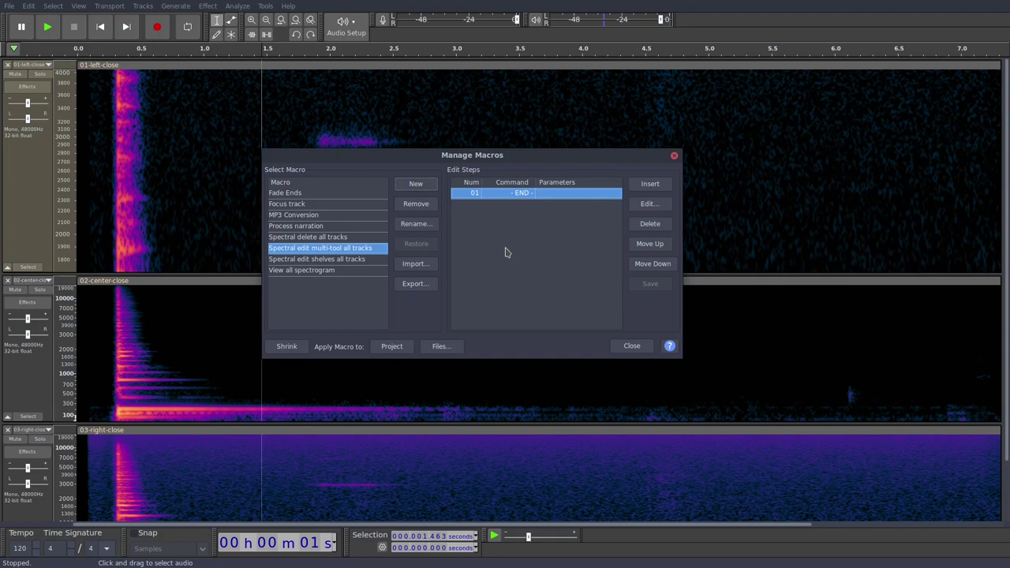
left_click_drag(403, 156, 604, 189)
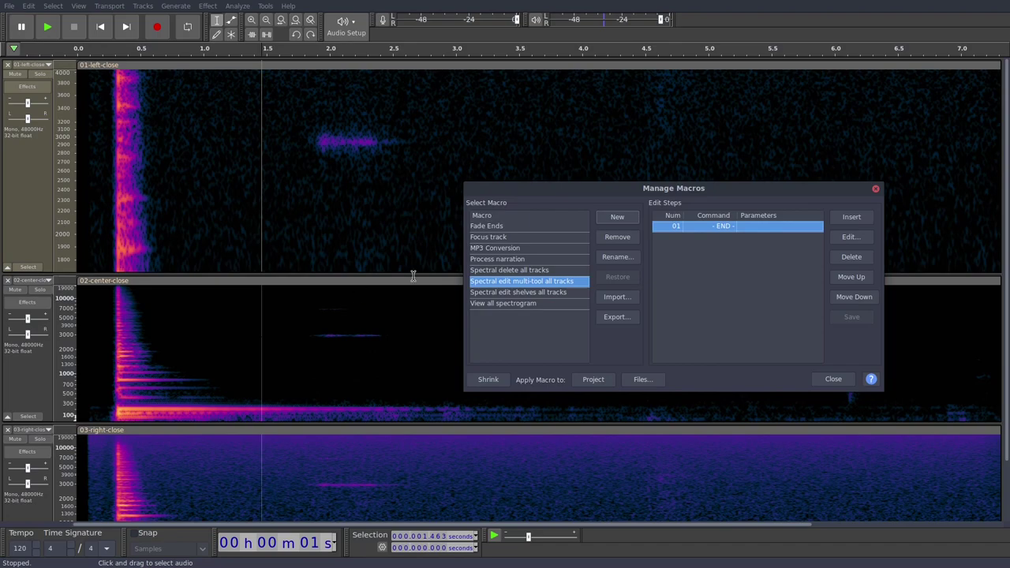
left_click_drag(605, 188, 529, 155)
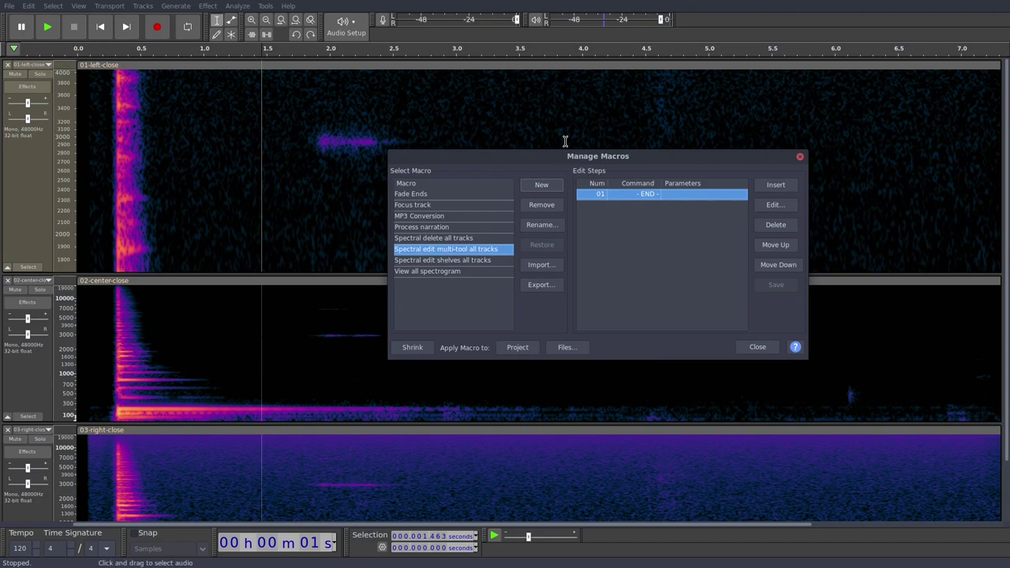
- Add In All Tracks (SelAllTracks) and Spectral Edit Multi Tool as the macro's two steps
left_click(636, 194)
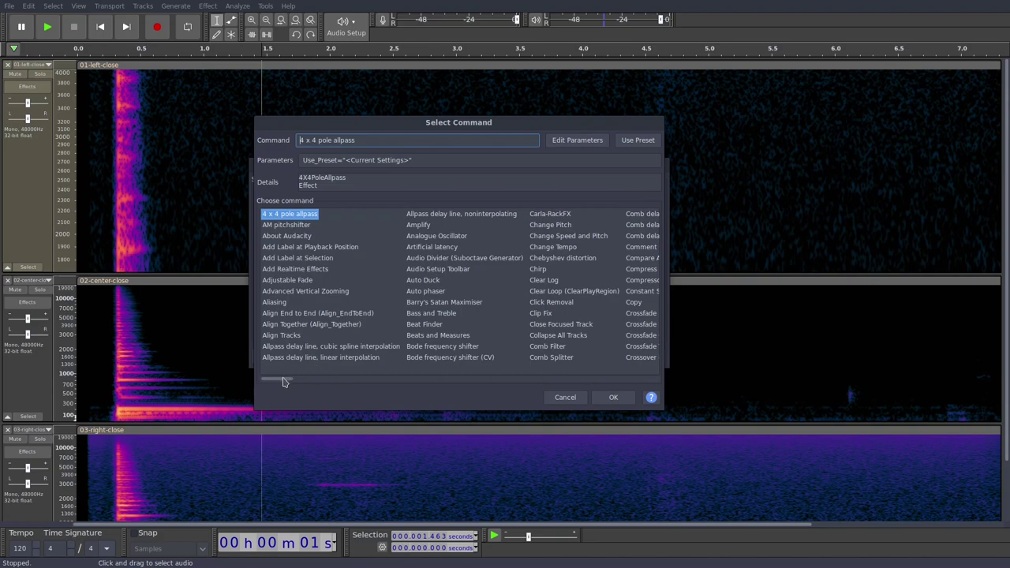
left_click_drag(284, 383, 381, 384)
left_click(470, 292)
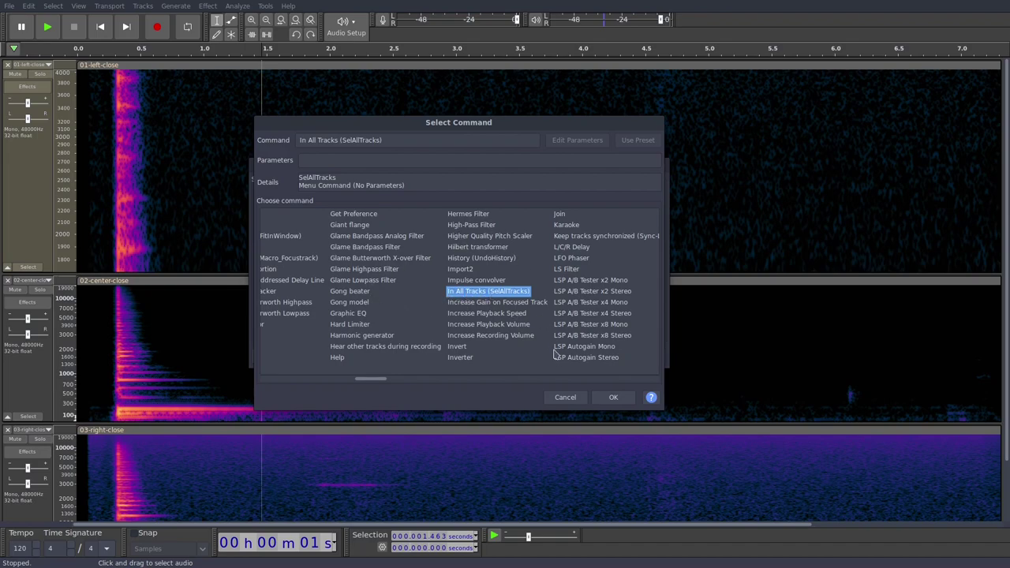
left_click(612, 397)
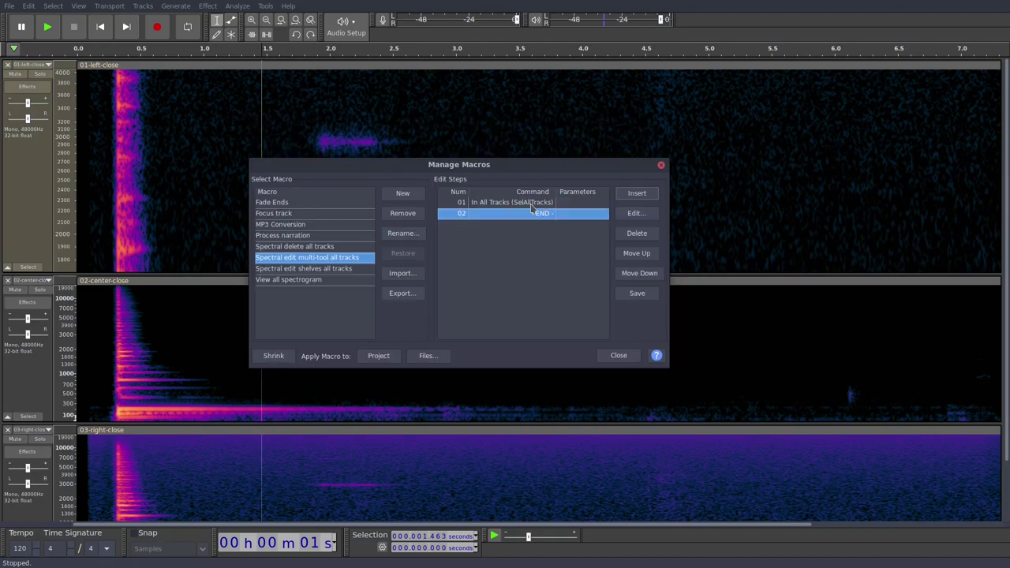
left_click(637, 194)
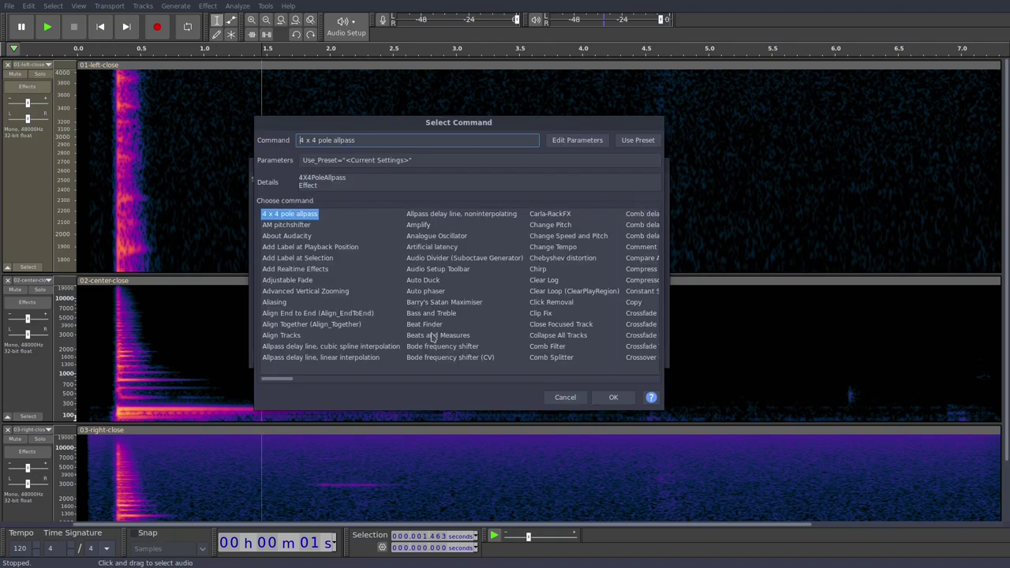
left_click_drag(277, 379, 613, 380)
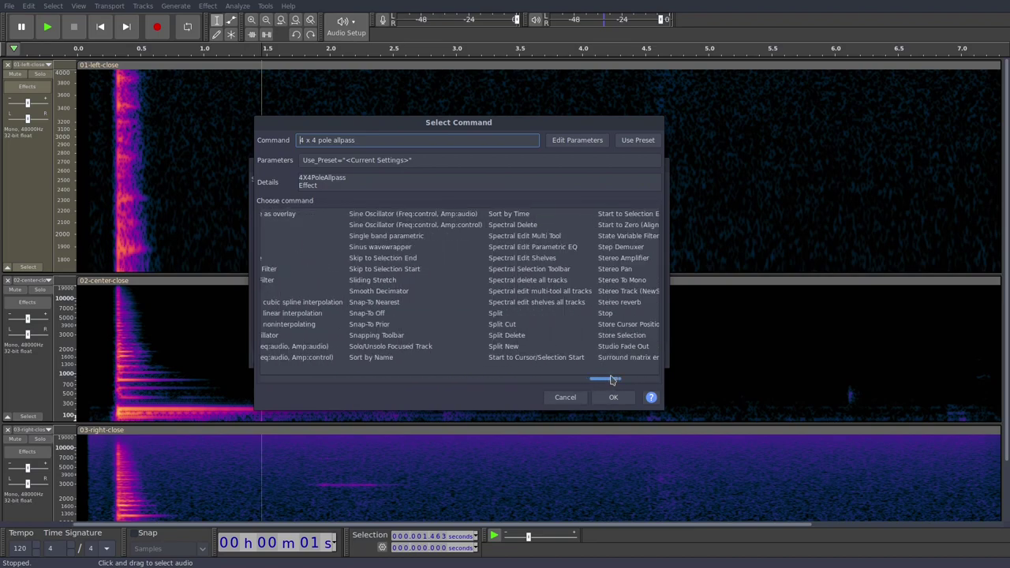
left_click(542, 240)
left_click(610, 398)
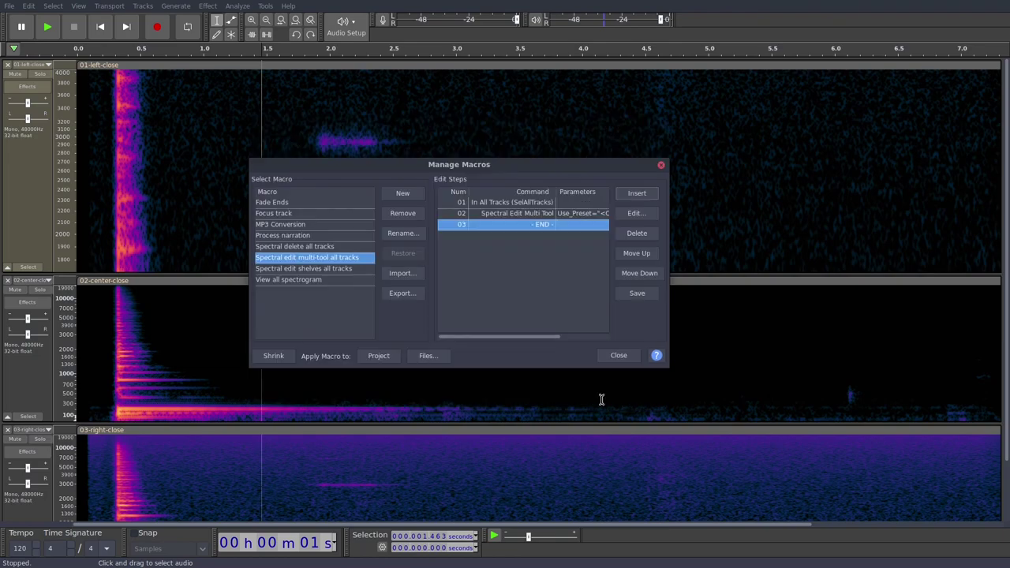
- Review the macro's steps, save it and close the Macro Manager
left_click(466, 204)
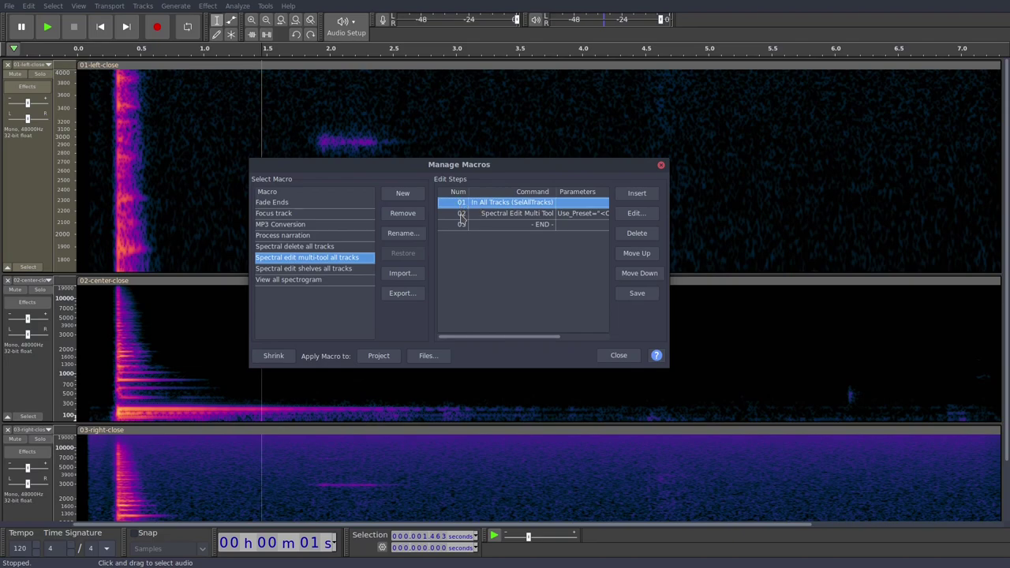
left_click(522, 213)
left_click(523, 206)
left_click(634, 294)
left_click(619, 356)
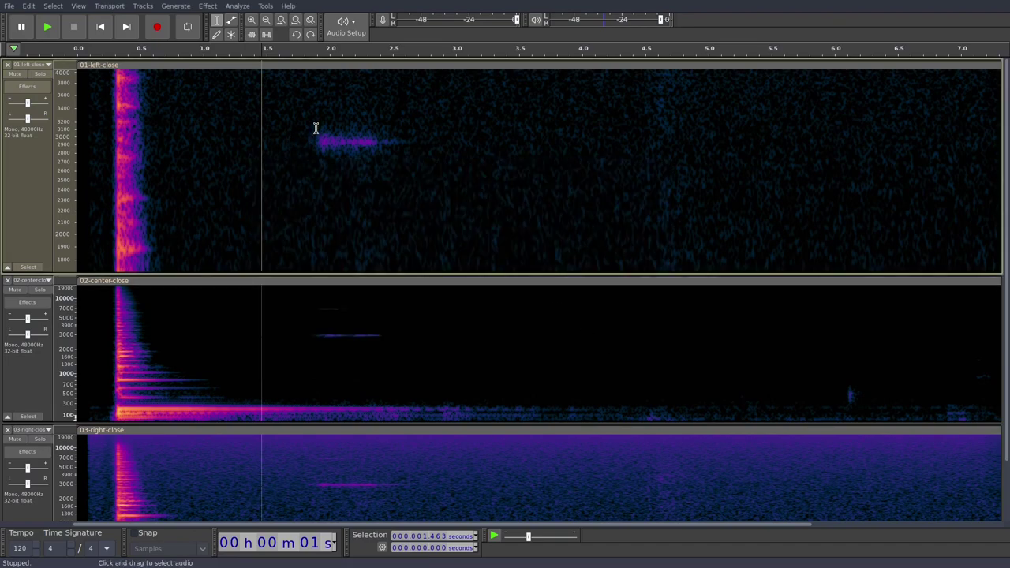
- Run the macro on the 2800–3100 Hz screech around 2 s, then undo it
left_click_drag(312, 126, 395, 153)
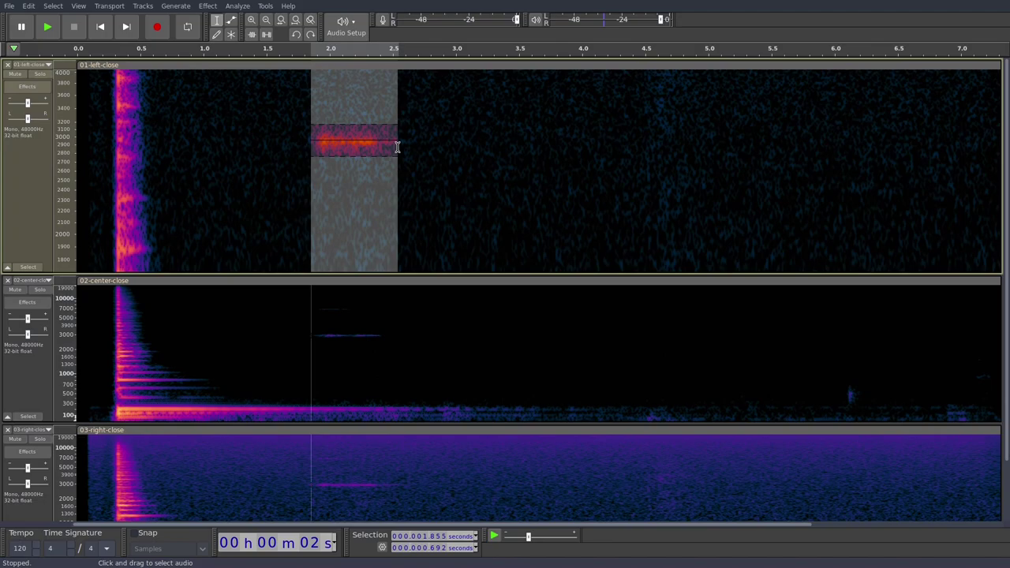
left_click(267, 7)
mouse_move(307, 52)
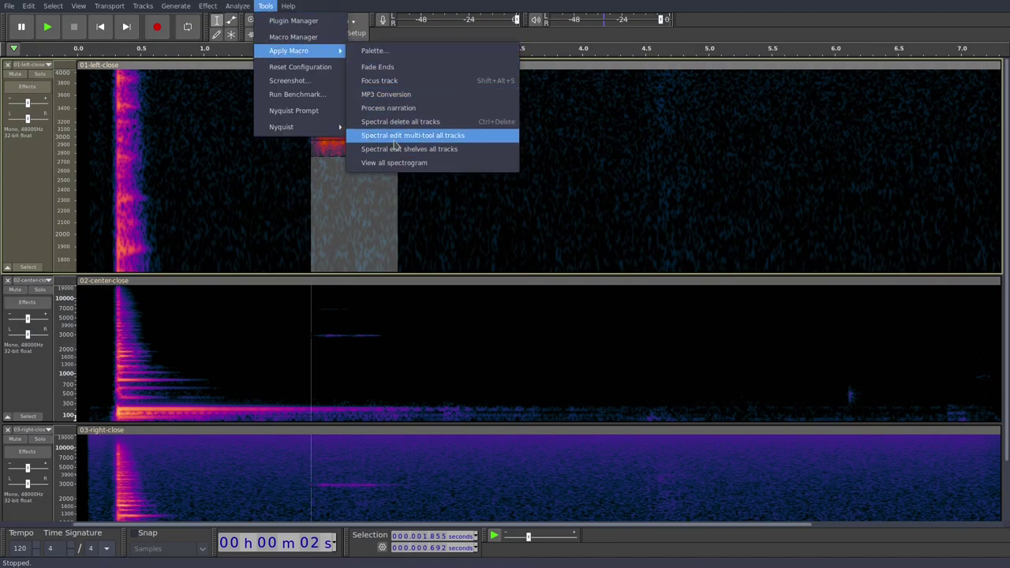
left_click(455, 137)
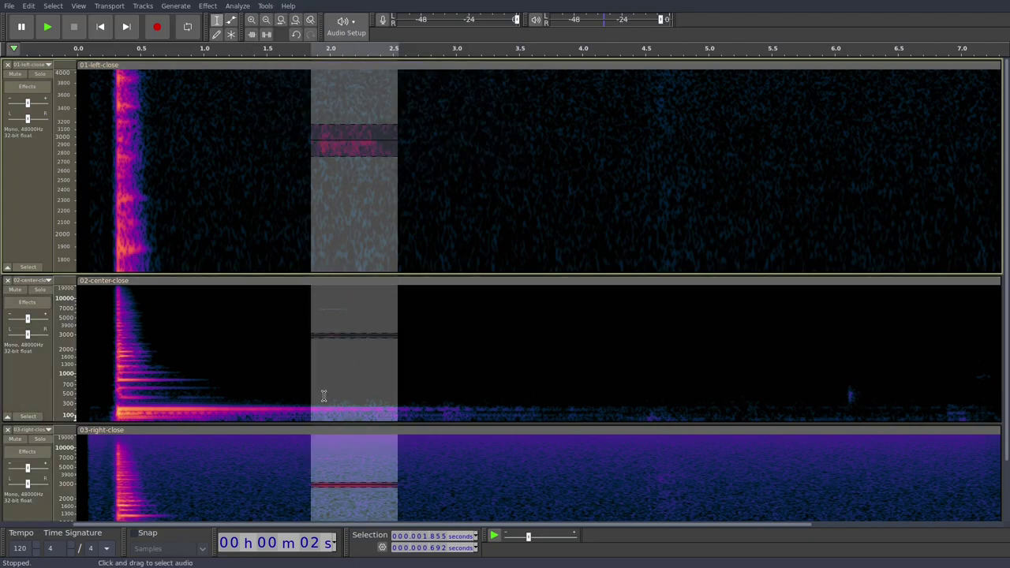
left_click(303, 339)
key("ctrl+z")
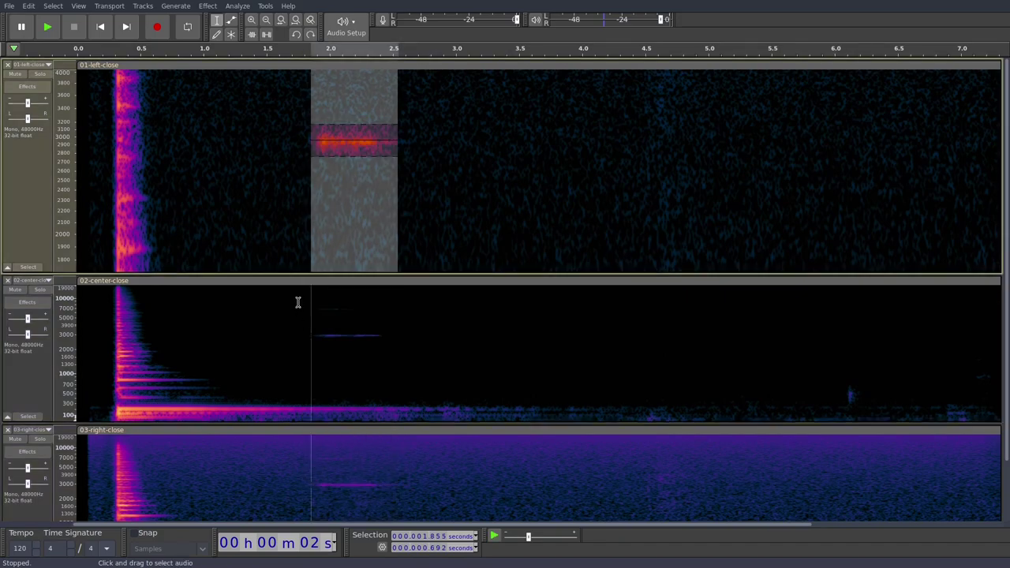
left_click(267, 161)
- Bind Ctrl+NUMPAD1 to the 'Spectral edit multi-tool all tracks' macro in Shortcuts preferences
left_click(31, 7)
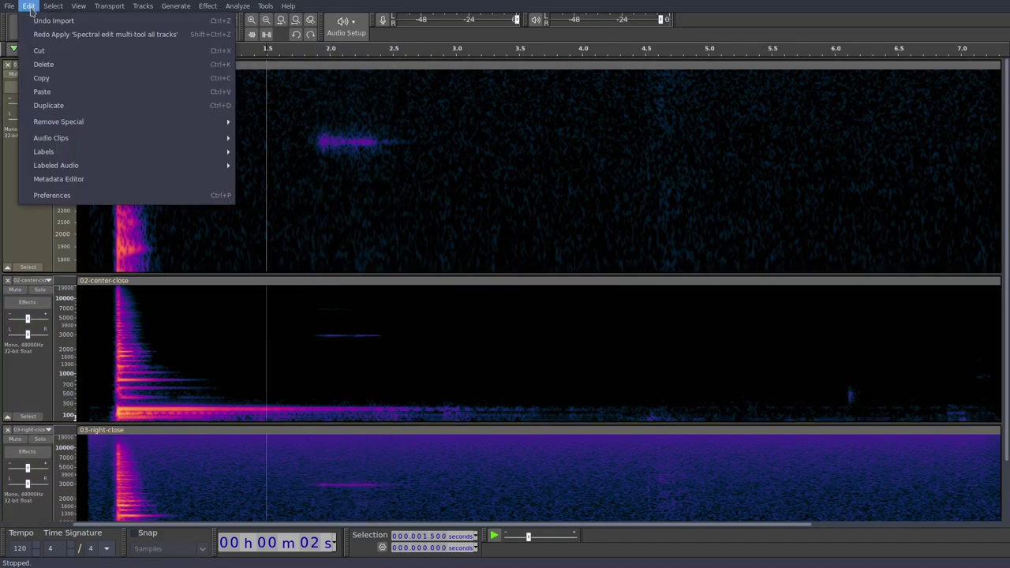
left_click(80, 201)
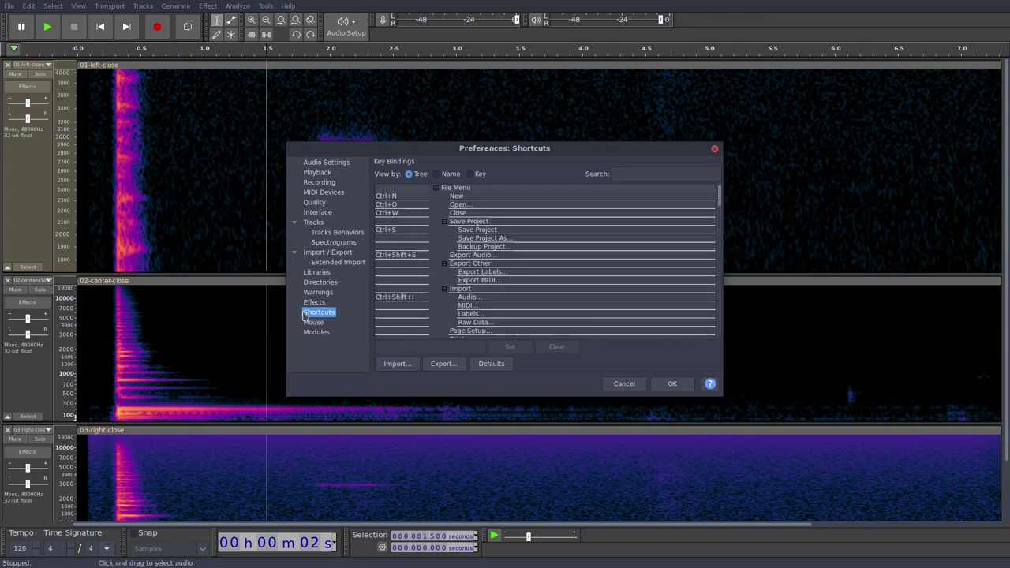
left_click(639, 175)
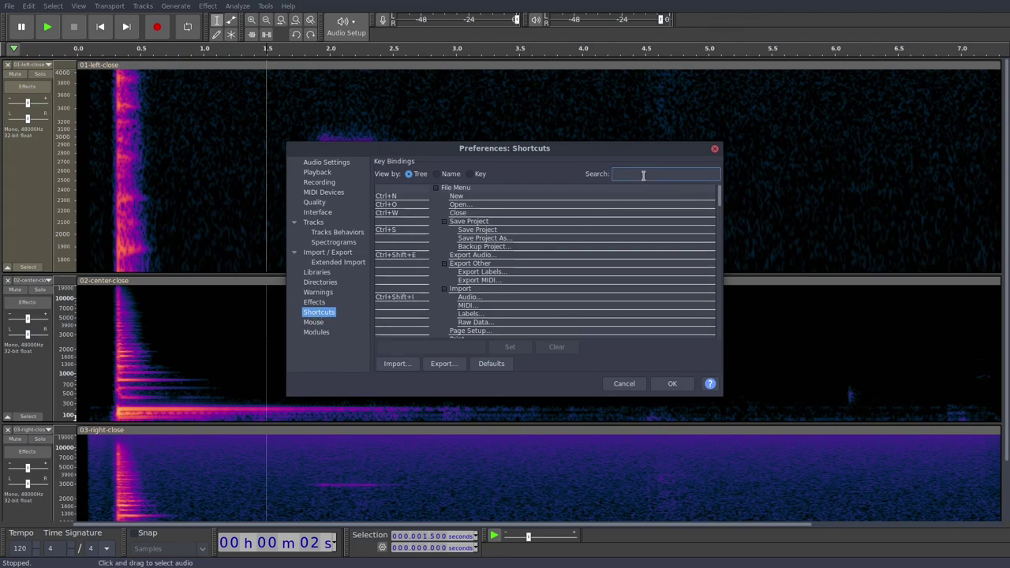
type("spectral edit")
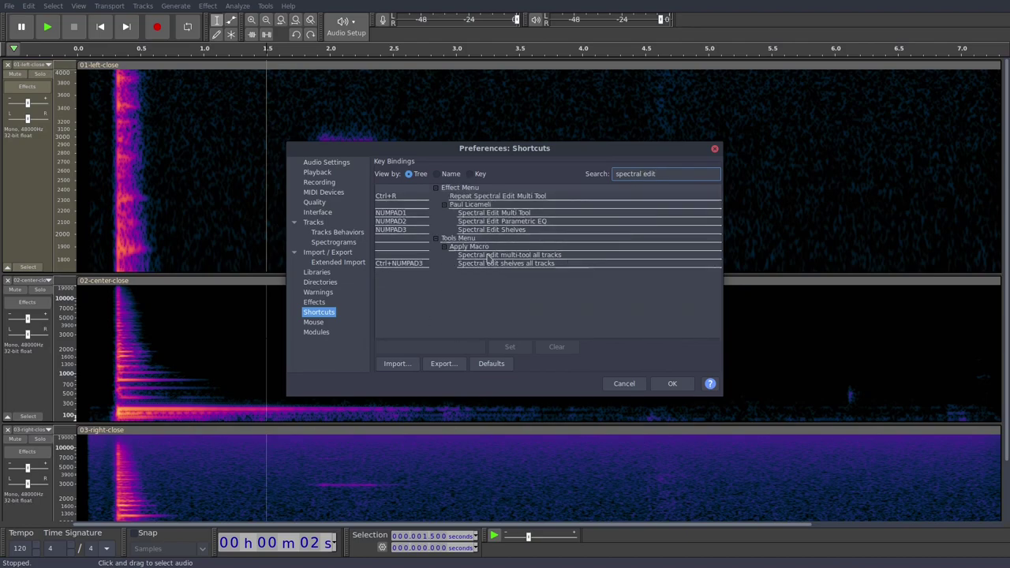
left_click(481, 256)
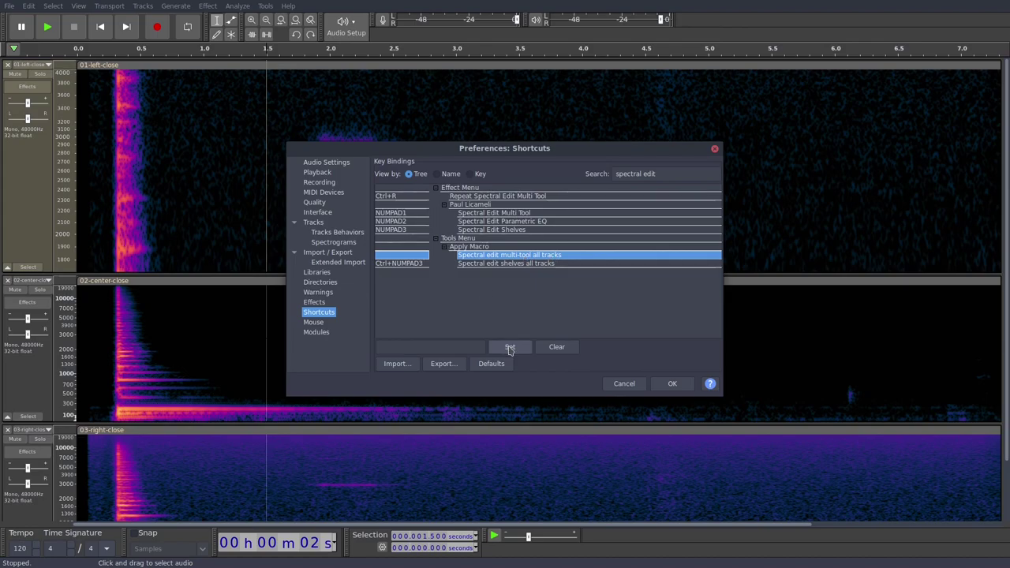
left_click(474, 347)
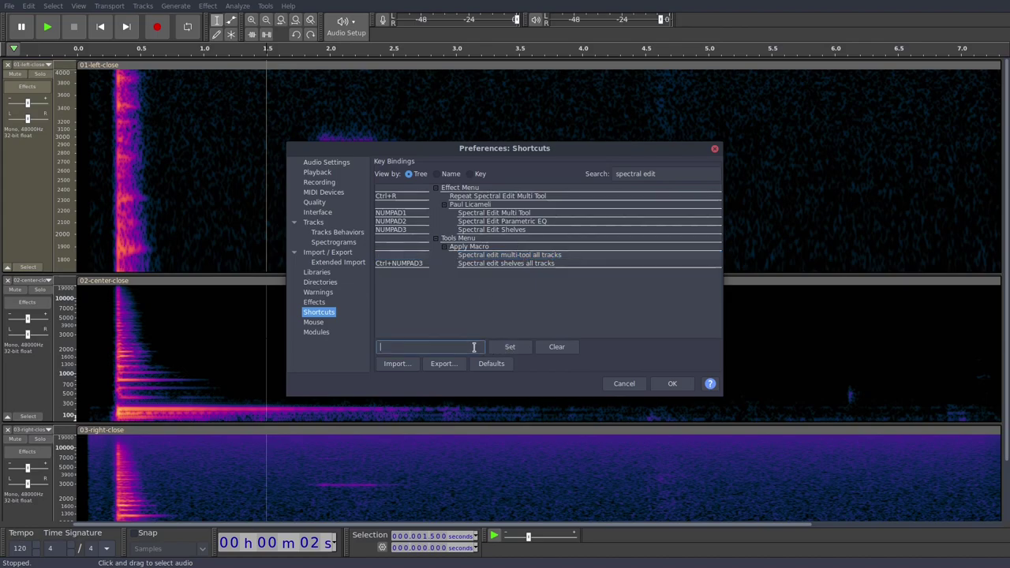
key("ctrl+KP_1")
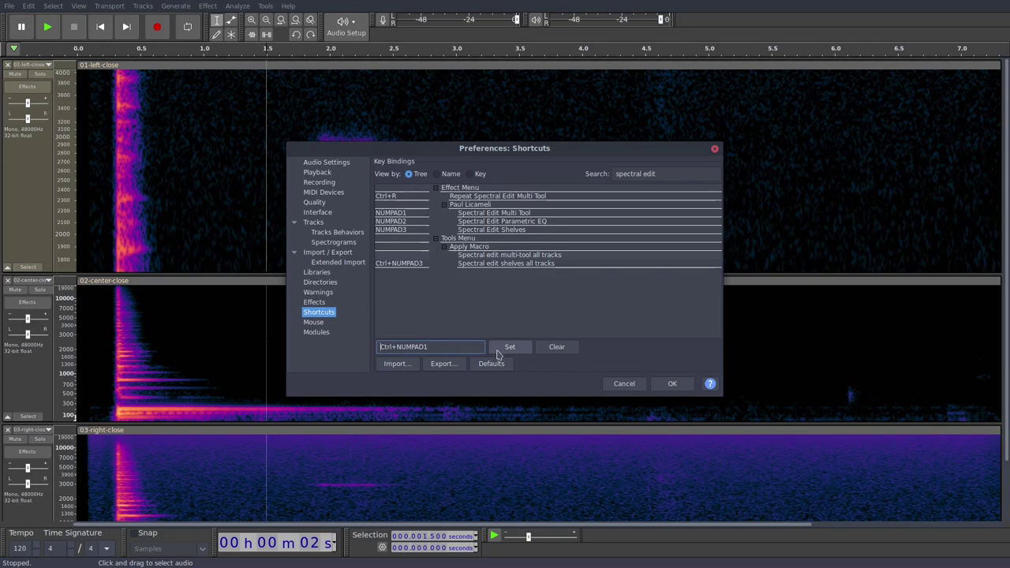
left_click(502, 350)
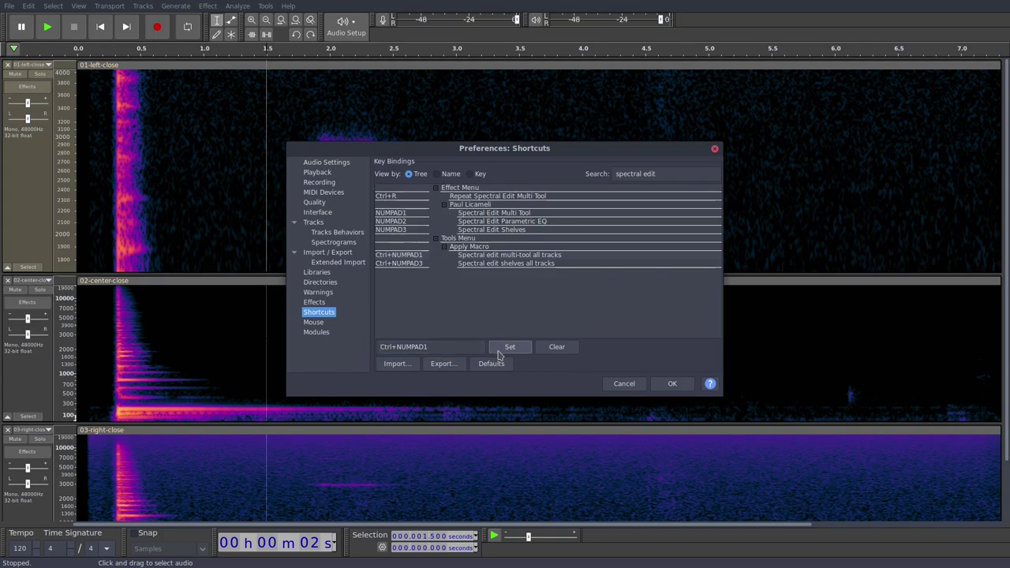
left_click(673, 384)
- Select the screech near 3000 Hz around 2 s and remove it from all tracks
left_click_drag(305, 124, 353, 151)
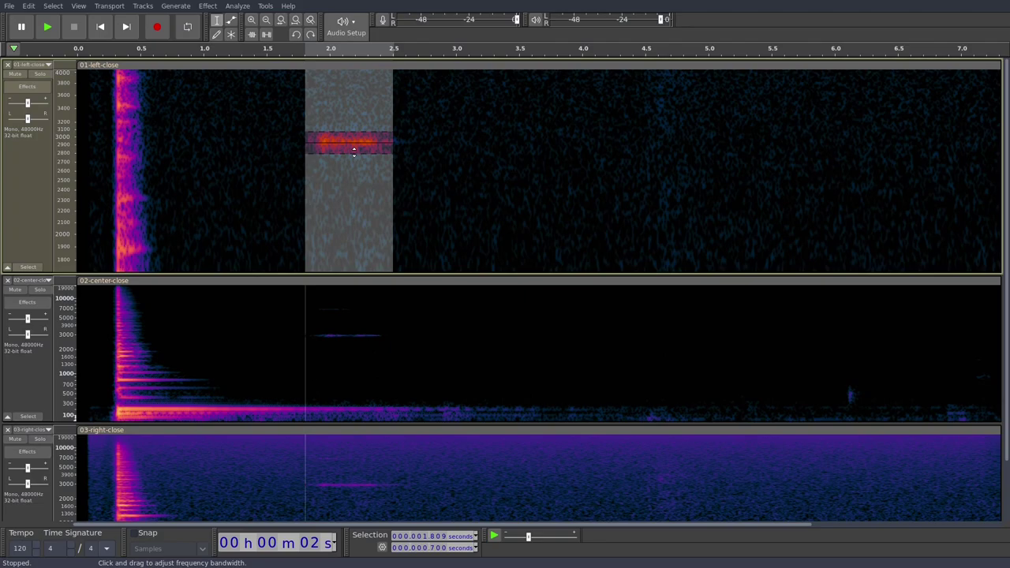
key("Delete")
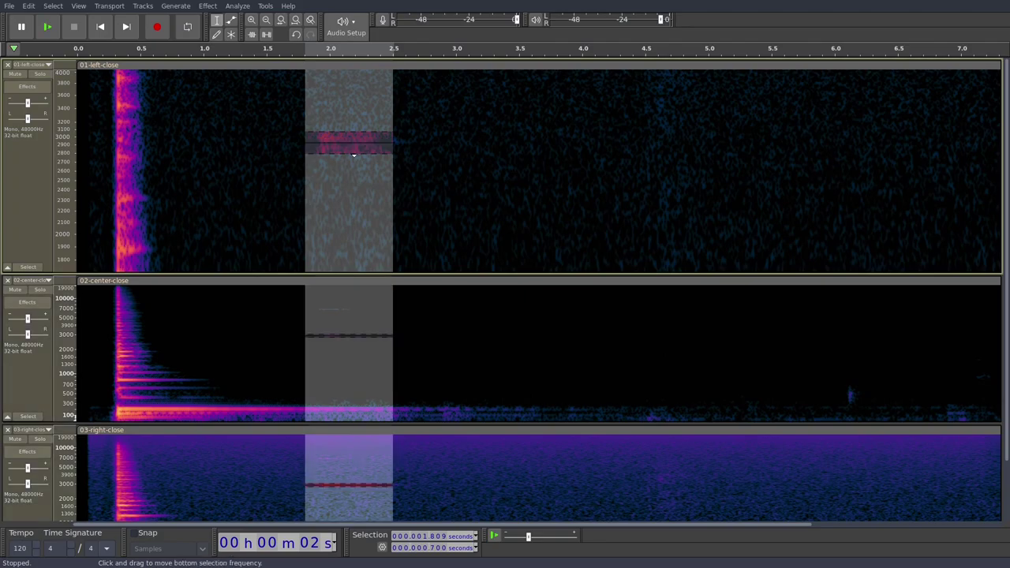
left_click(472, 153)
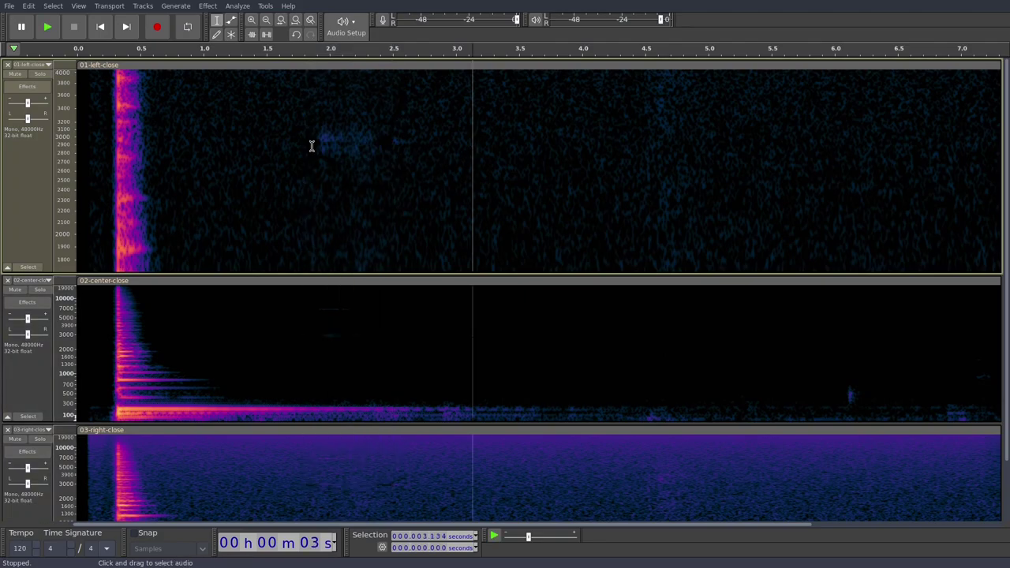
- Compare original and cleaned audio via undo/redo, playing from about 1.3–1.5 s
left_click(264, 137)
key("ctrl+z")
left_click(264, 131)
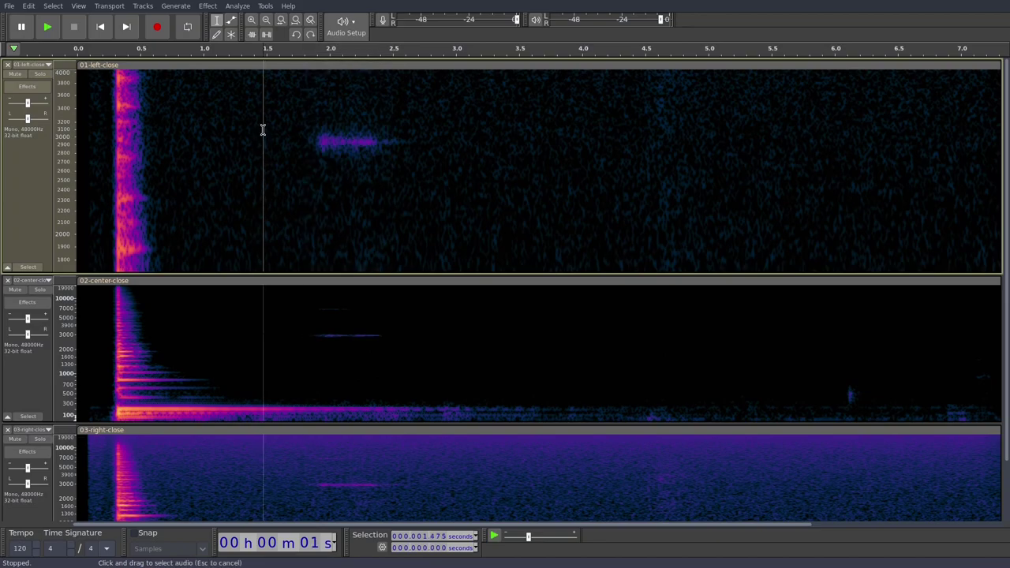
key("space")
key("space")
key("space")
key("space")
key("ctrl+y")
left_click(243, 132)
key("space")
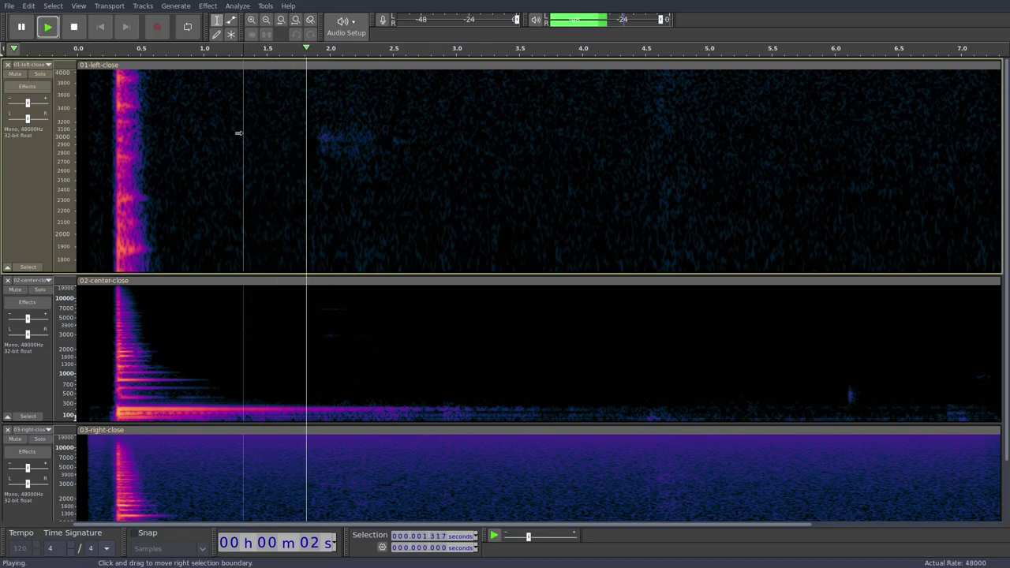
key("space")
key("space")
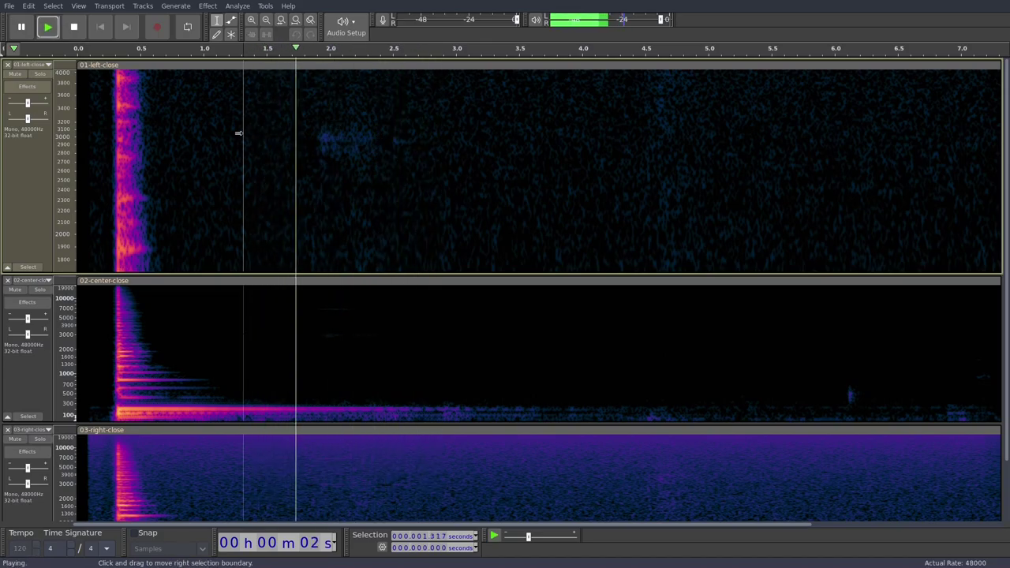